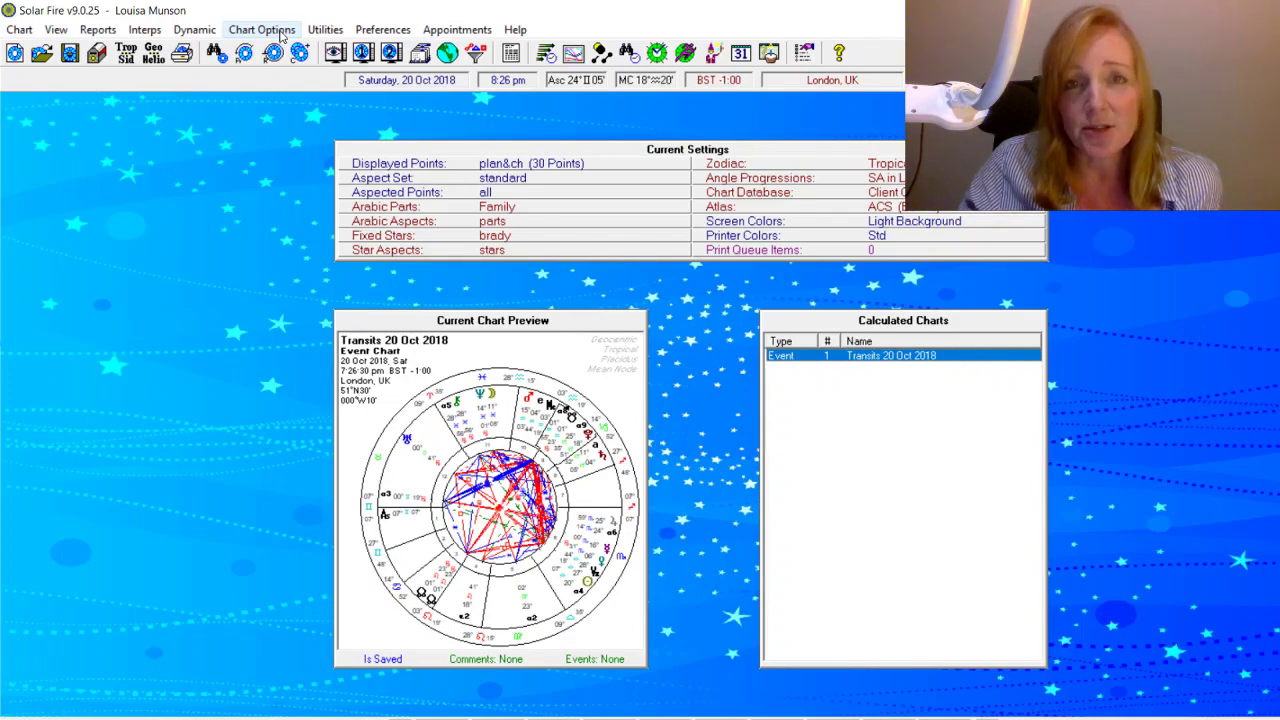
# - Open Chart Options > Files > Asteroids File and select NewPlan.ast in the list
pyautogui.click(282, 35)
pyautogui.moveTo(339, 204)
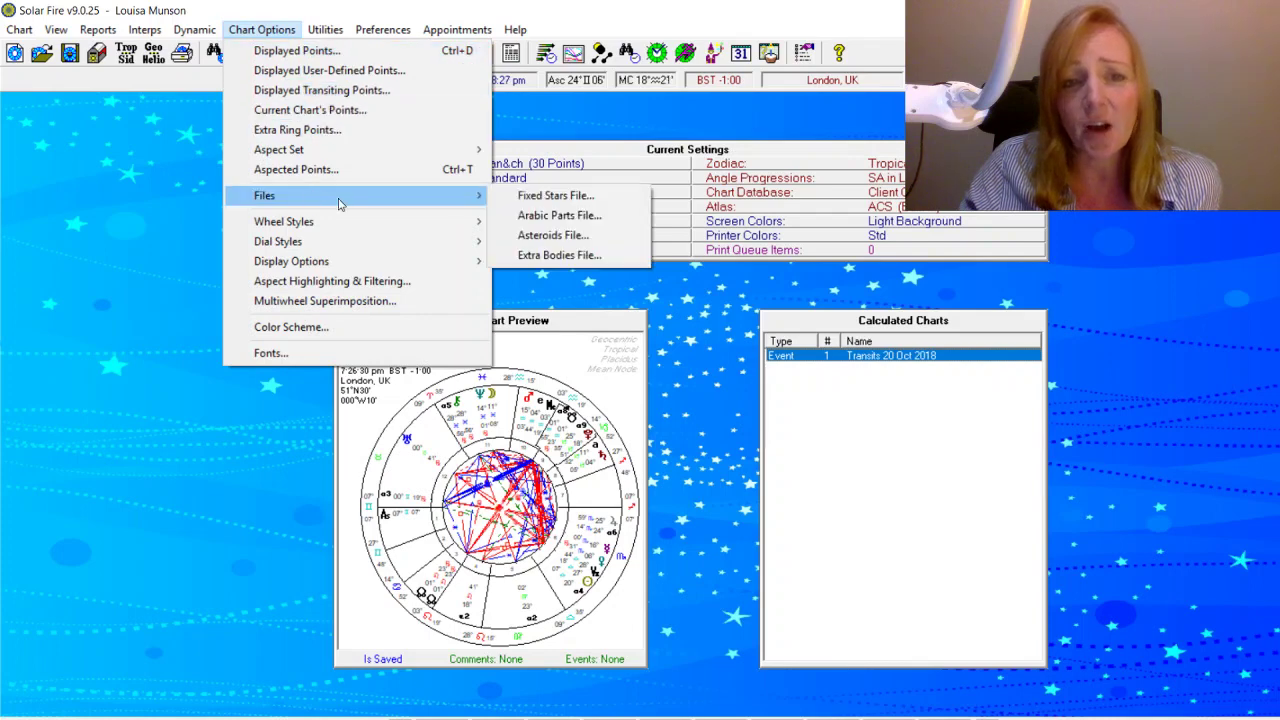
pyautogui.click(585, 238)
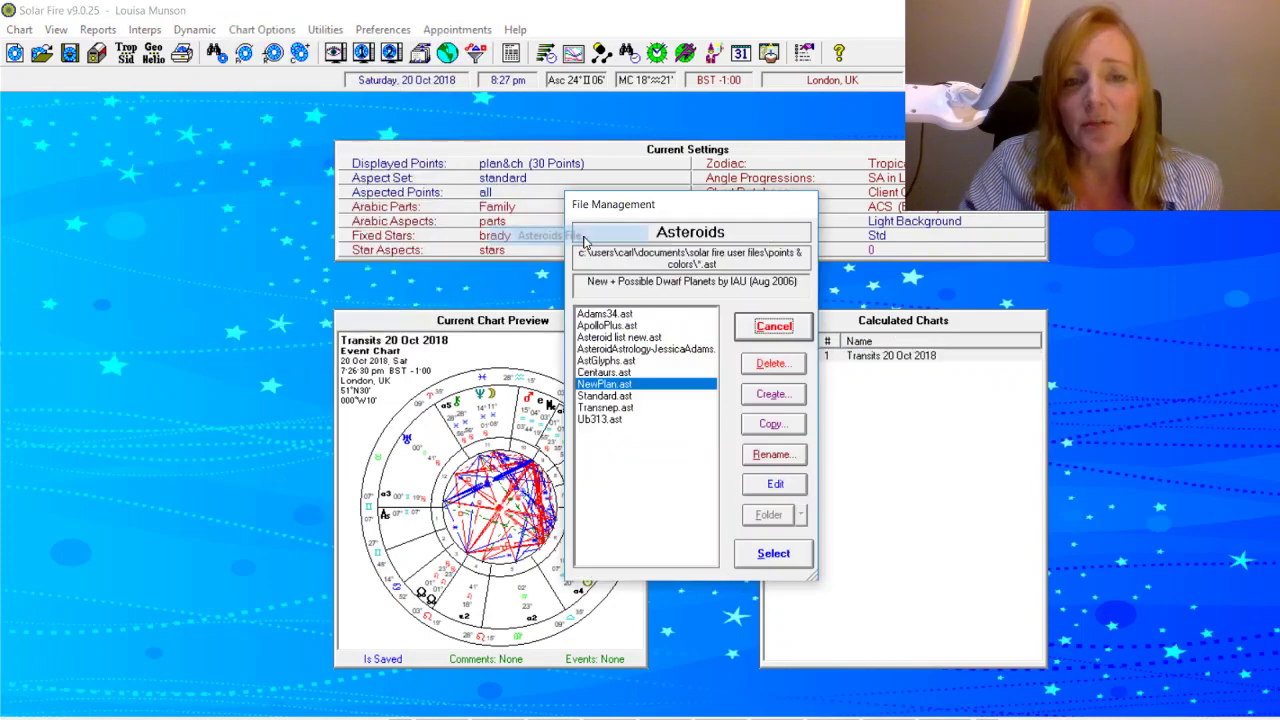
pyautogui.click(608, 388)
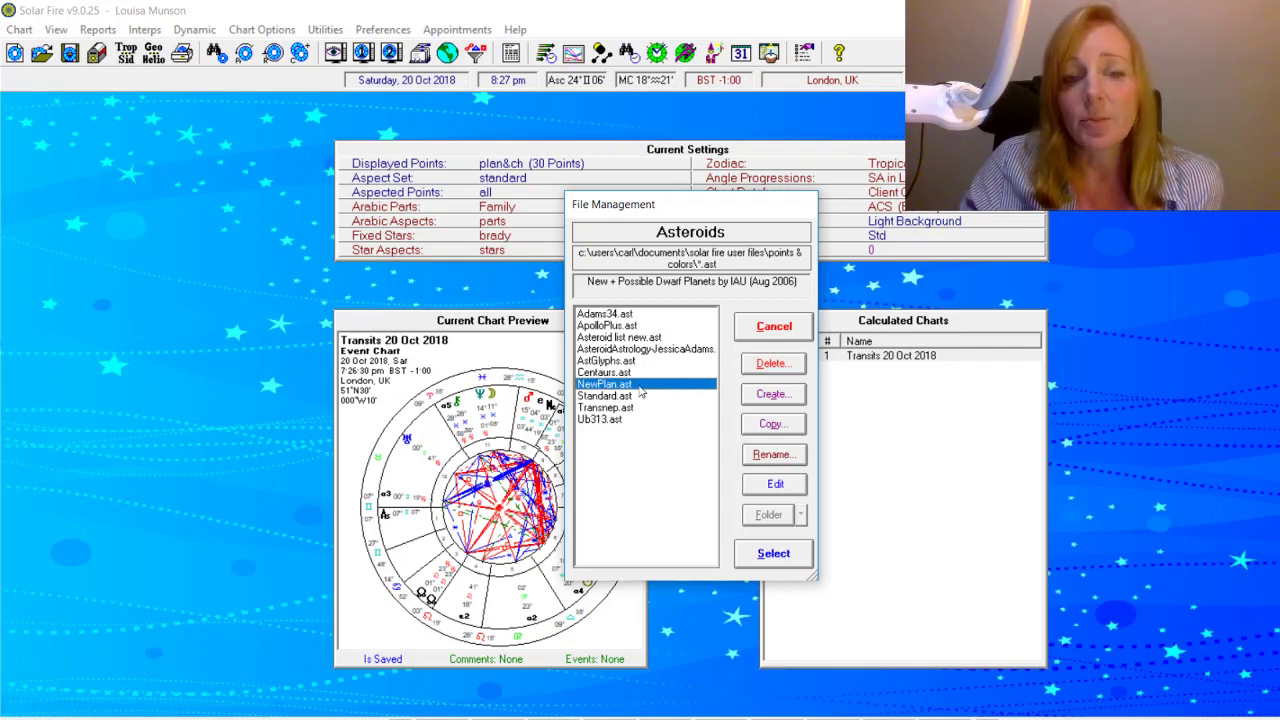
# - View NewPlan's 17 selected asteroids sorted by number, then cancel both asteroid dialogs unchanged
pyautogui.click(776, 485)
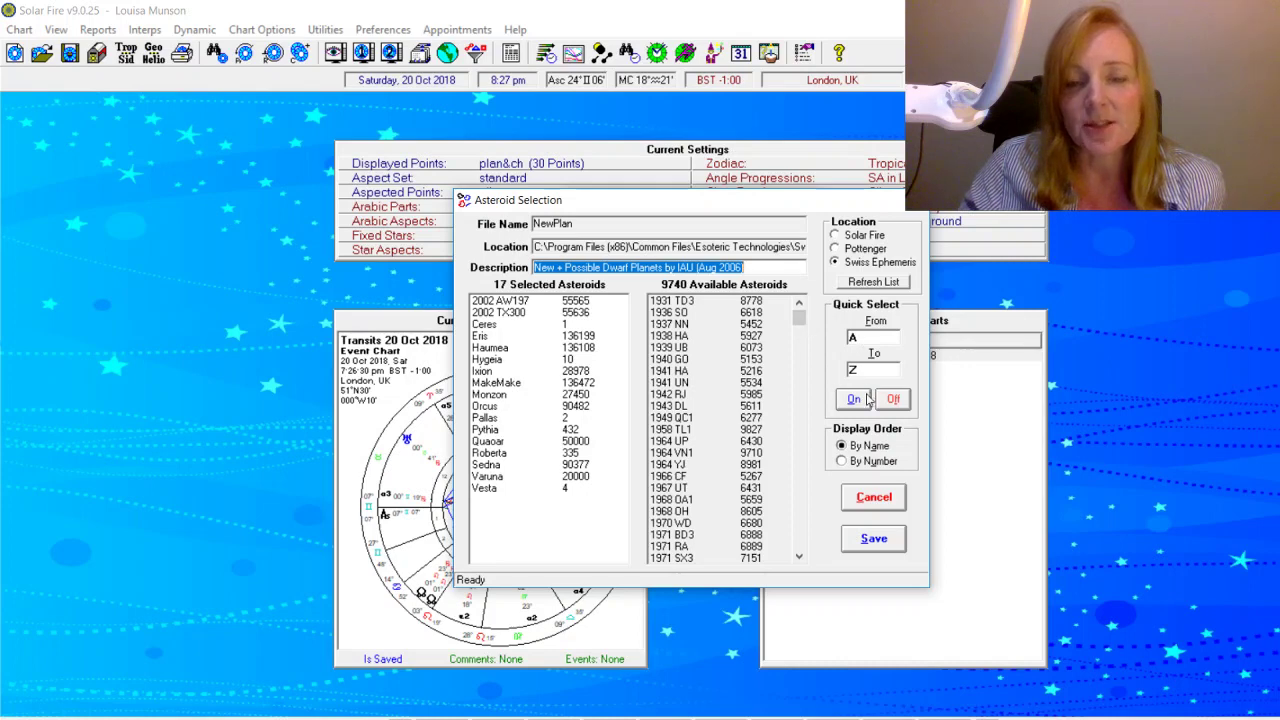
pyautogui.click(841, 462)
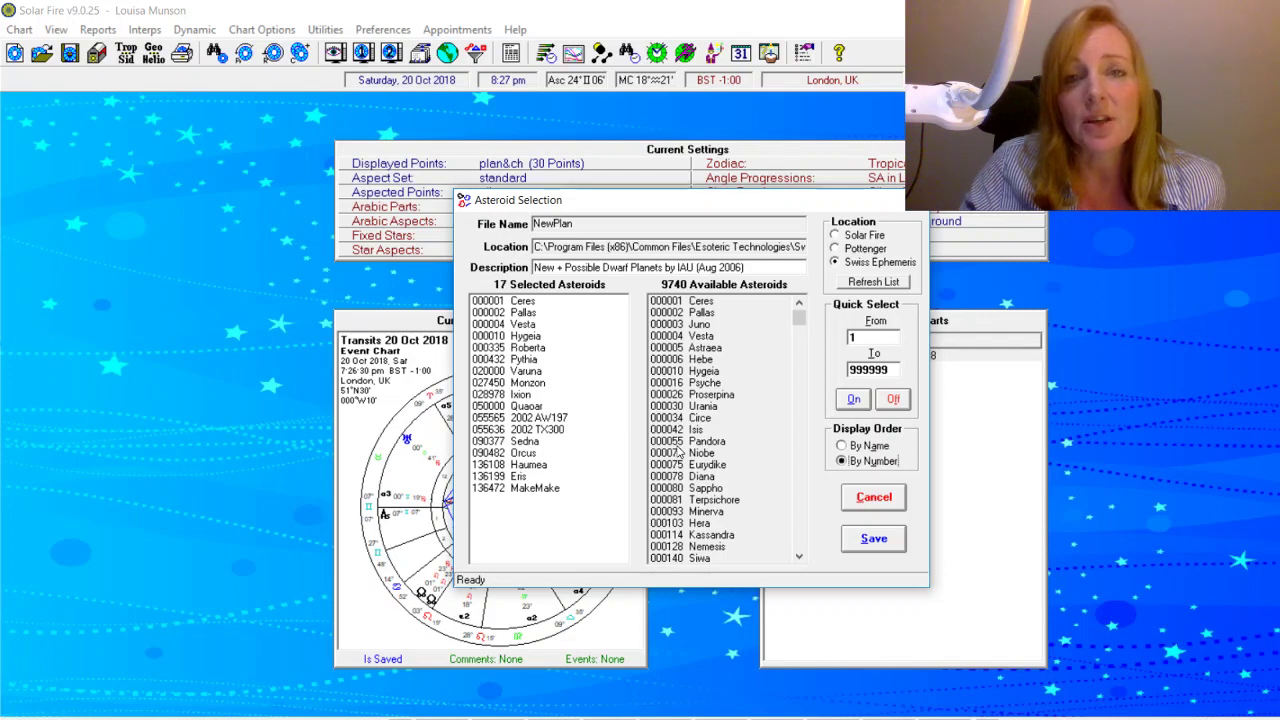
pyautogui.click(863, 506)
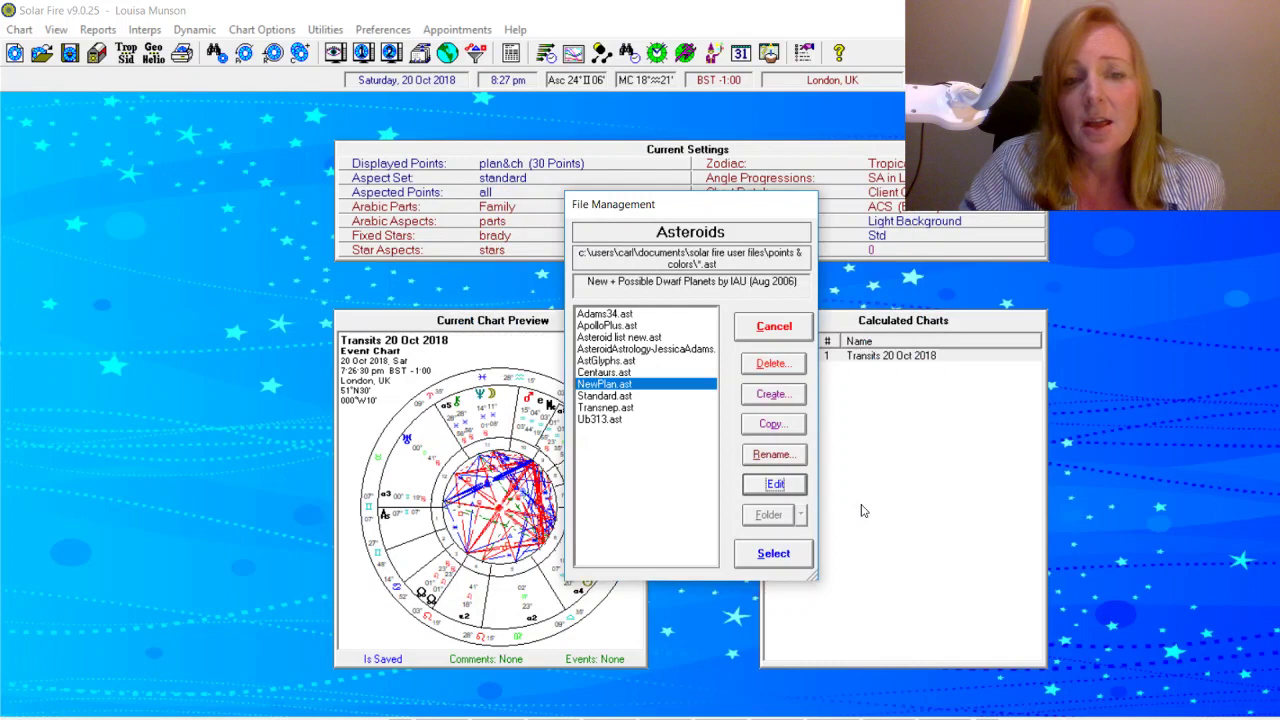
pyautogui.click(773, 326)
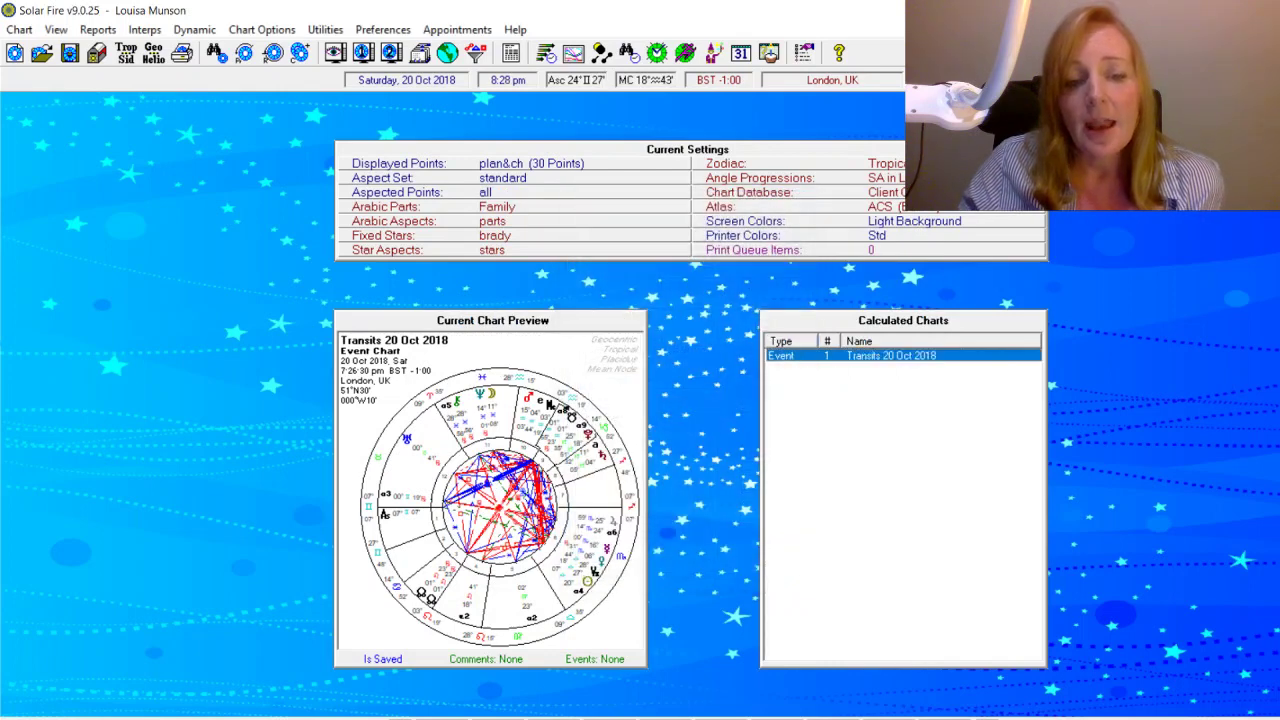
# - Switch to Firefox and show the 'Index of /ftp/swisseph/ephe' tab
pyautogui.hotkey('alt', 'Tab')
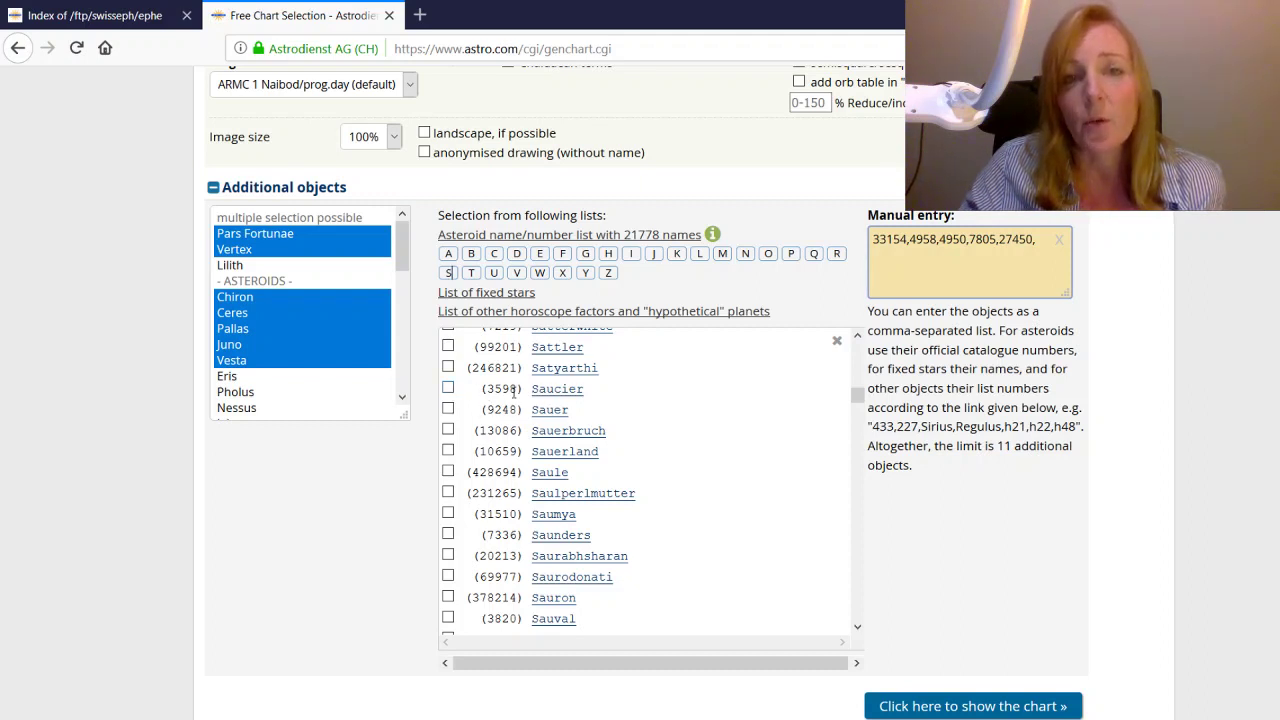
pyautogui.click(121, 17)
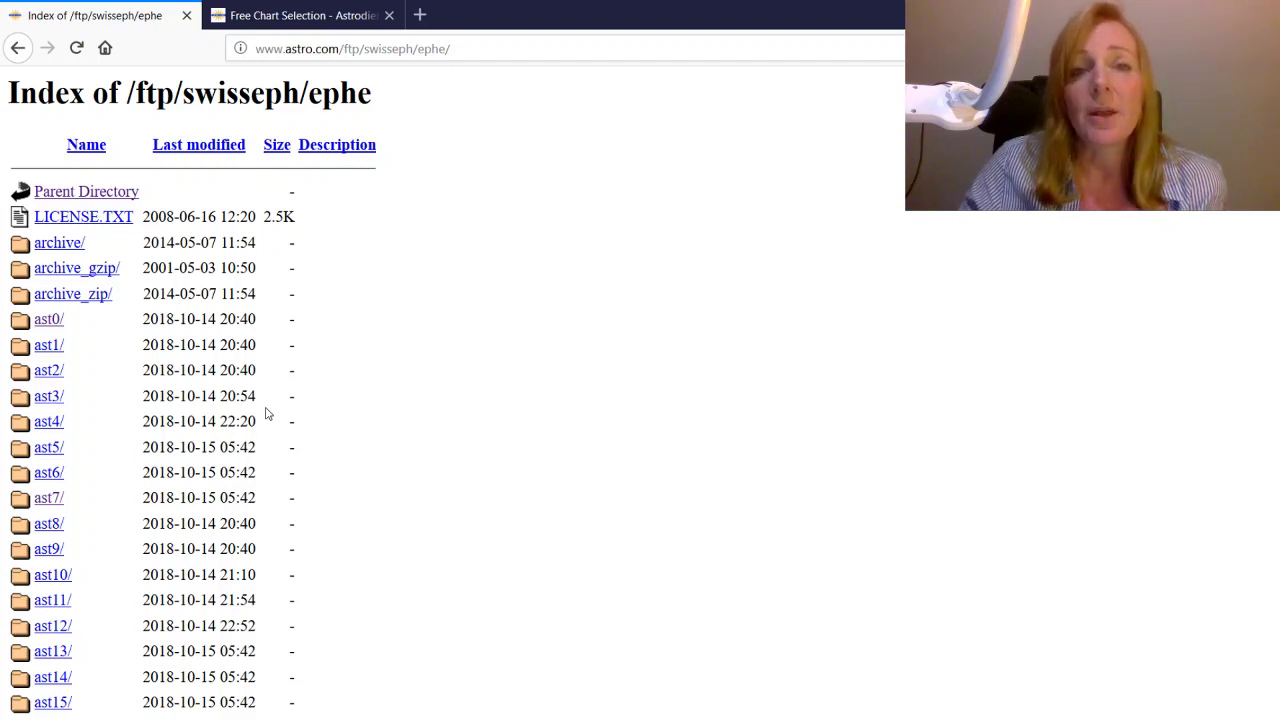
pyautogui.moveTo(644, 719)
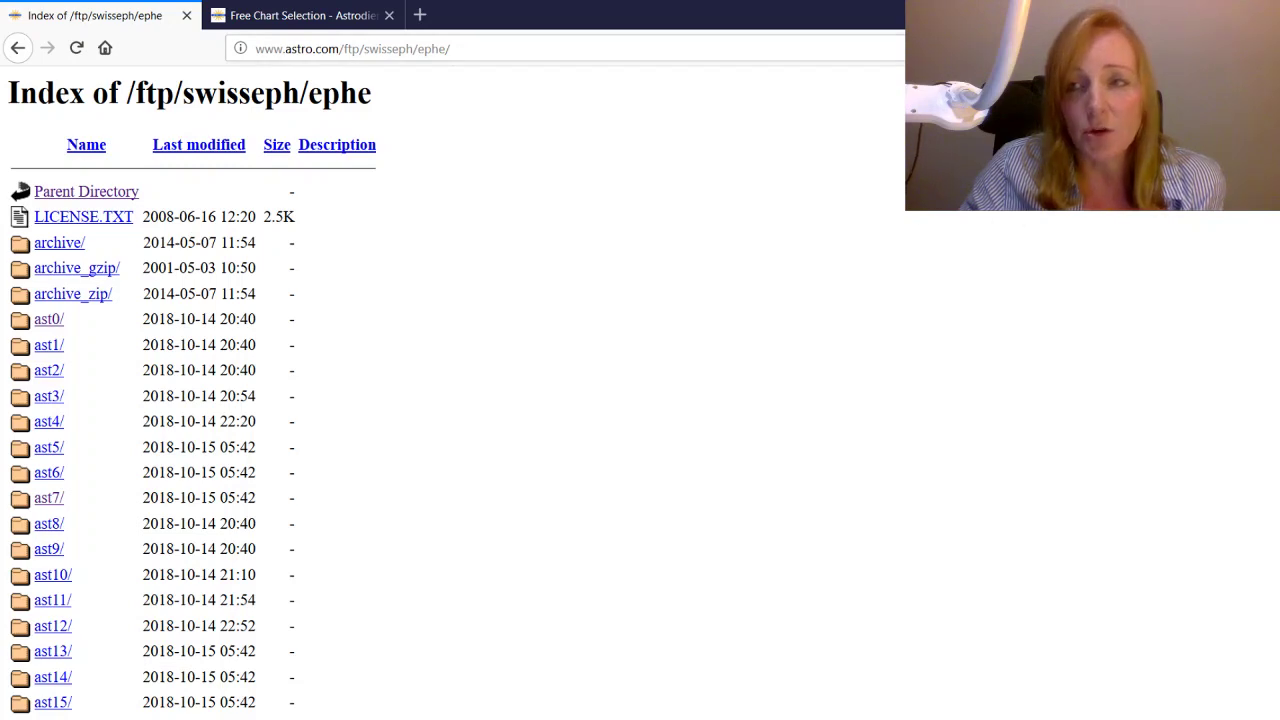
pyautogui.scroll(-1, 190, 440)
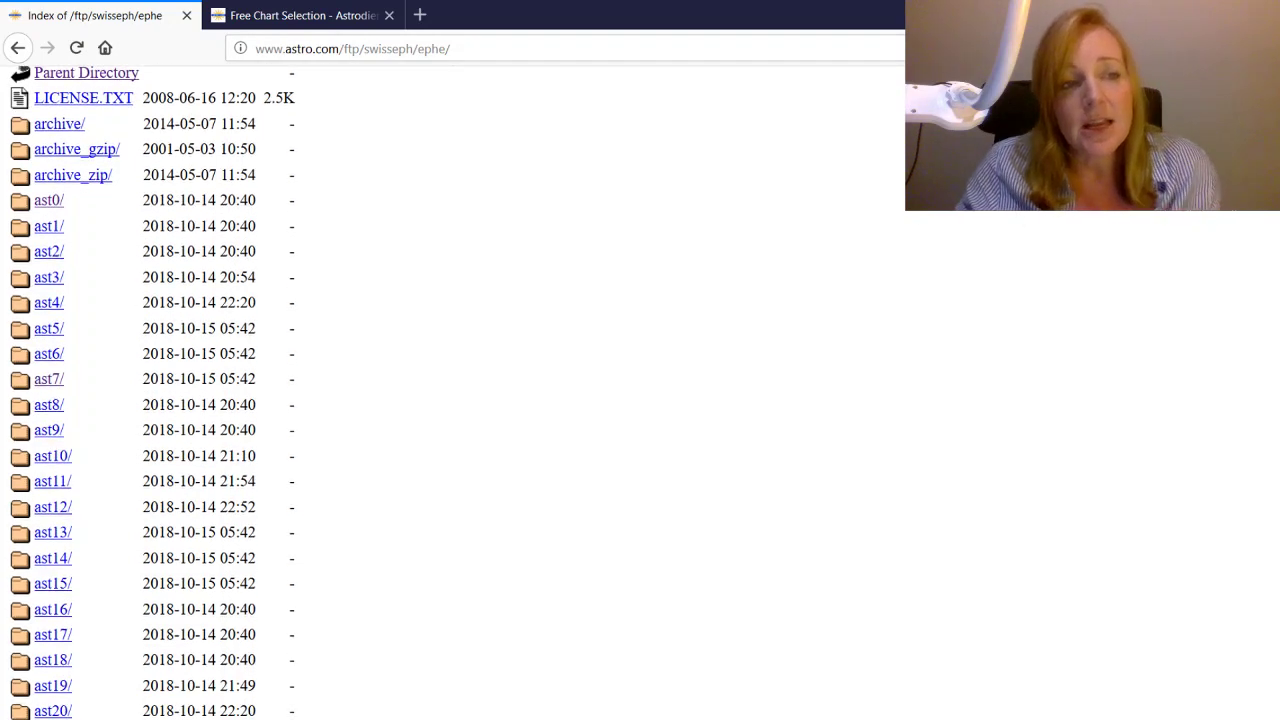
pyautogui.scroll(-2, 190, 440)
pyautogui.scroll(3, 190, 440)
pyautogui.scroll(-2, 190, 400)
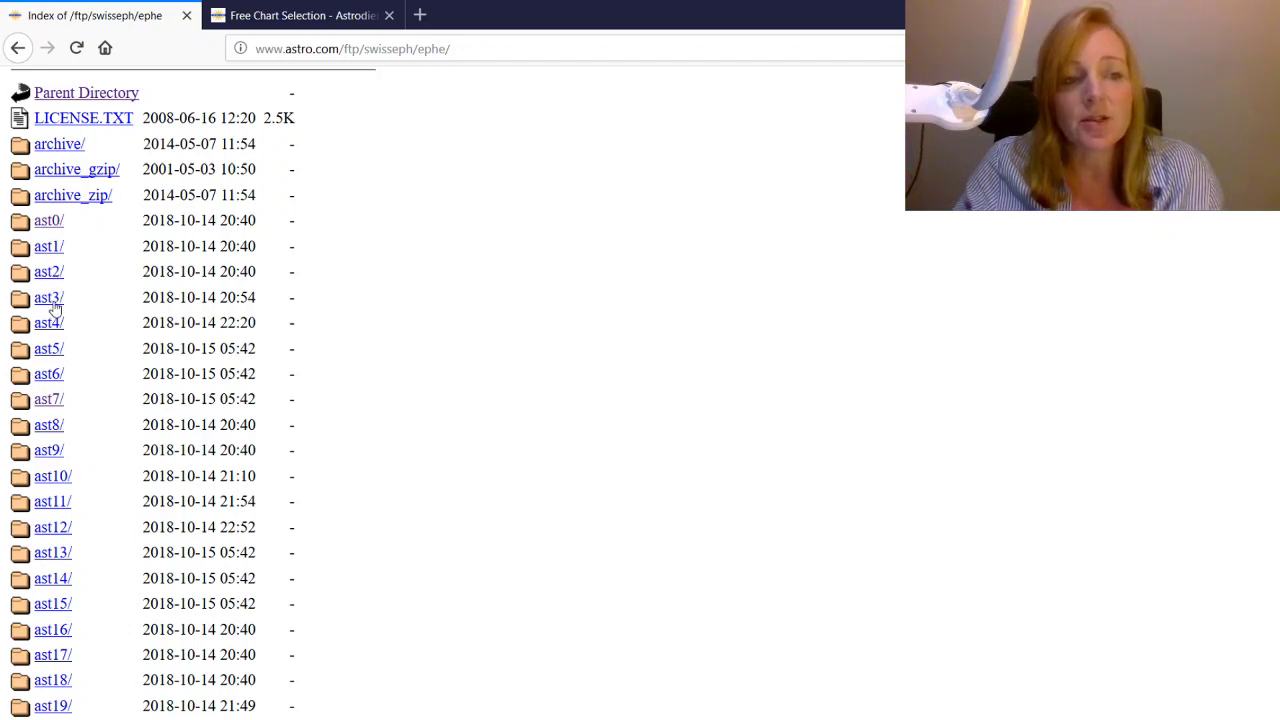
pyautogui.scroll(-8, 54, 310)
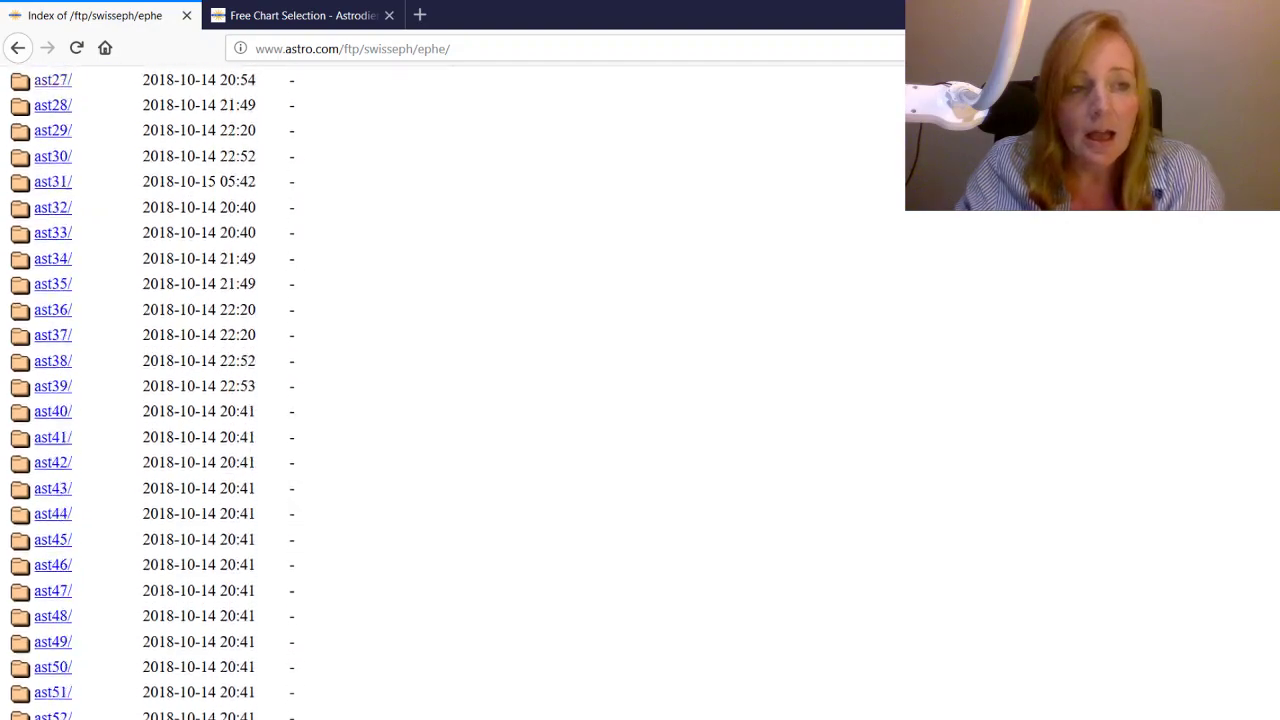
pyautogui.scroll(-20, 54, 310)
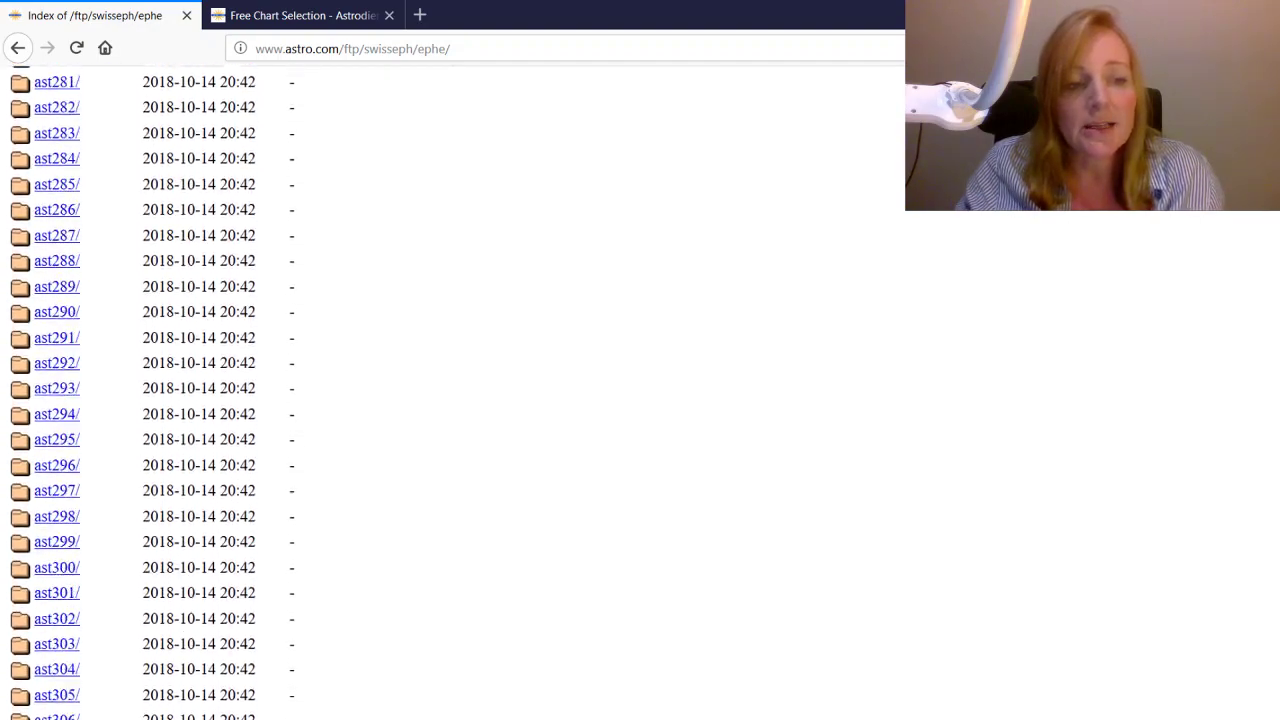
pyautogui.scroll(-20, 54, 390)
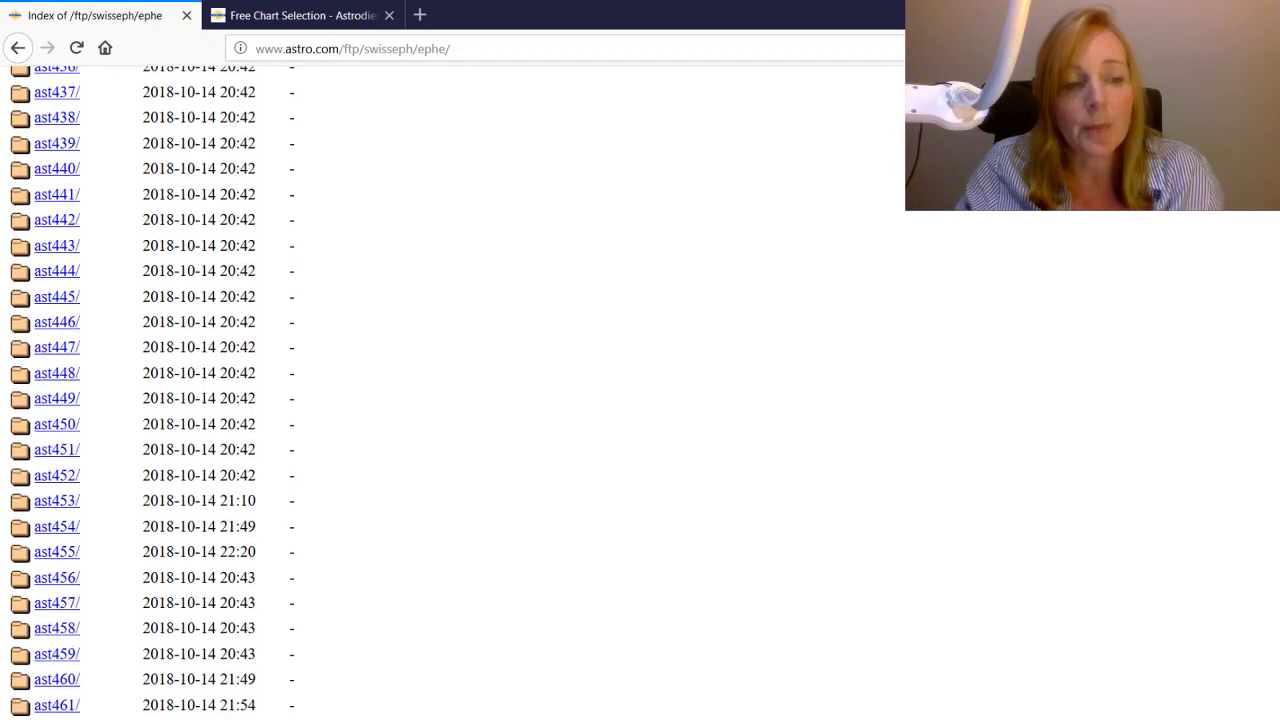
pyautogui.scroll(2, 1211, 431)
pyautogui.scroll(-10, 1205, 437)
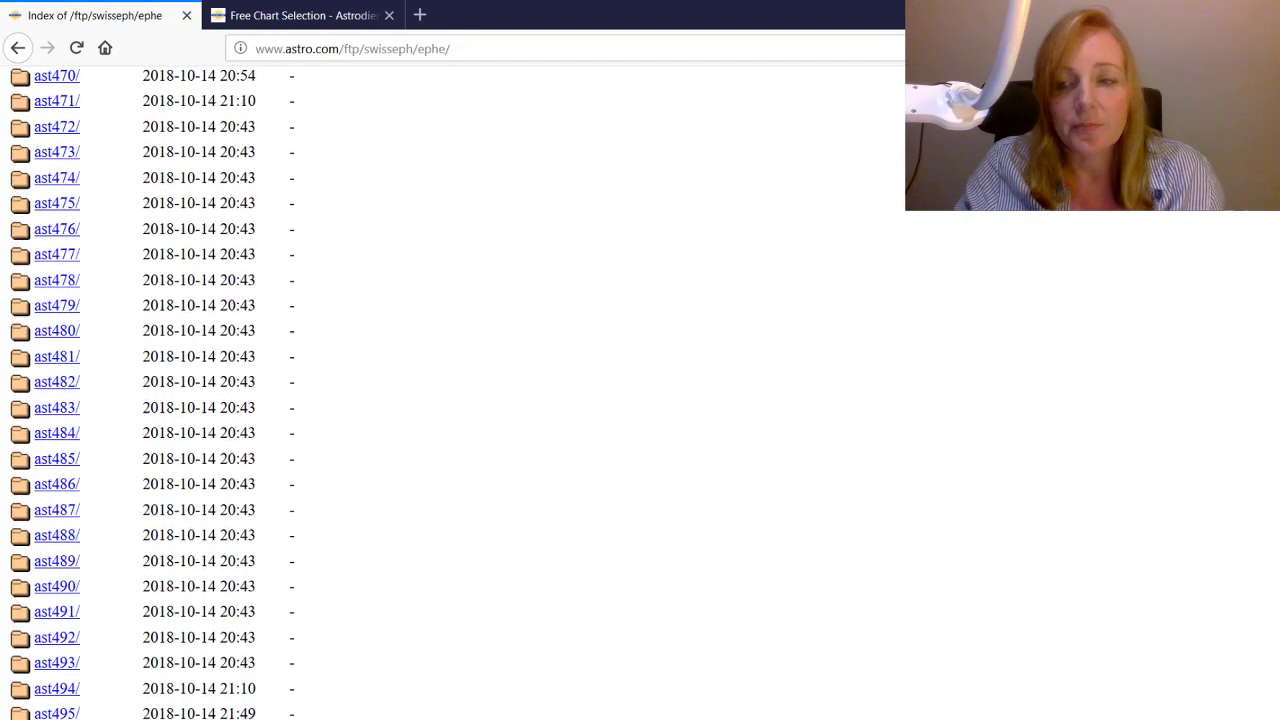
pyautogui.scroll(-17, 153, 392)
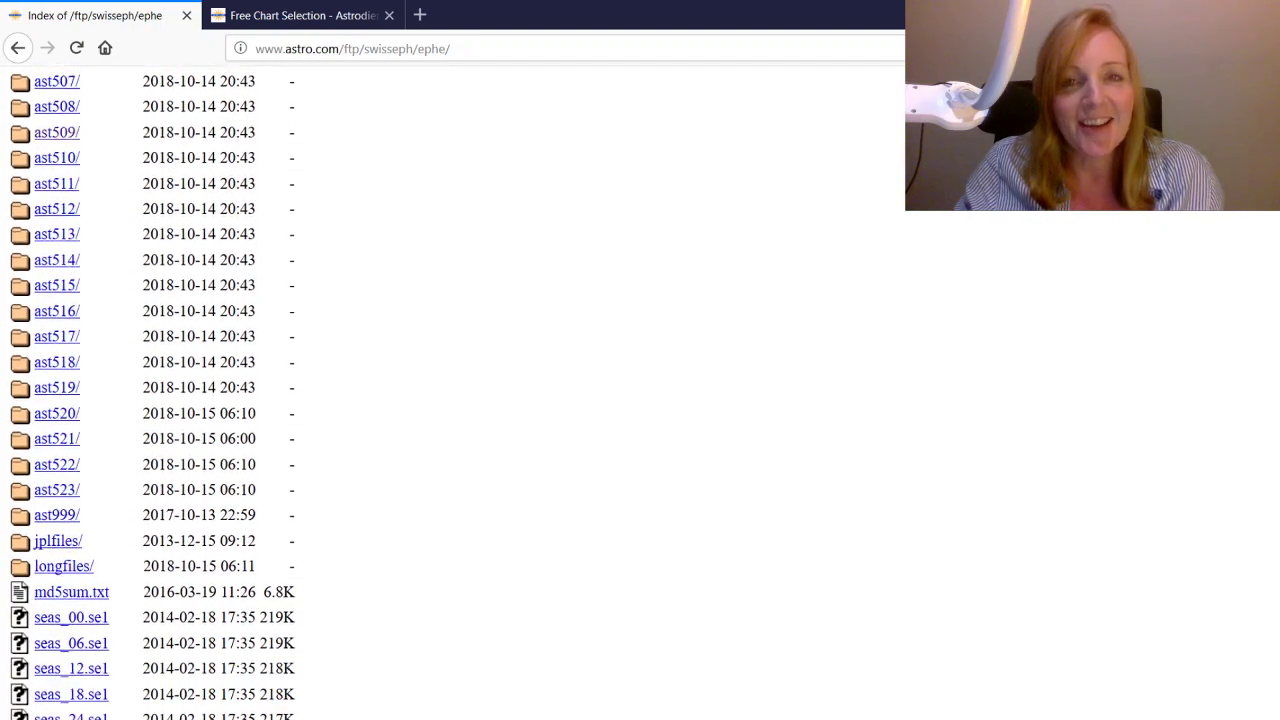
pyautogui.scroll(-1, 777, 562)
pyautogui.scroll(7, 777, 562)
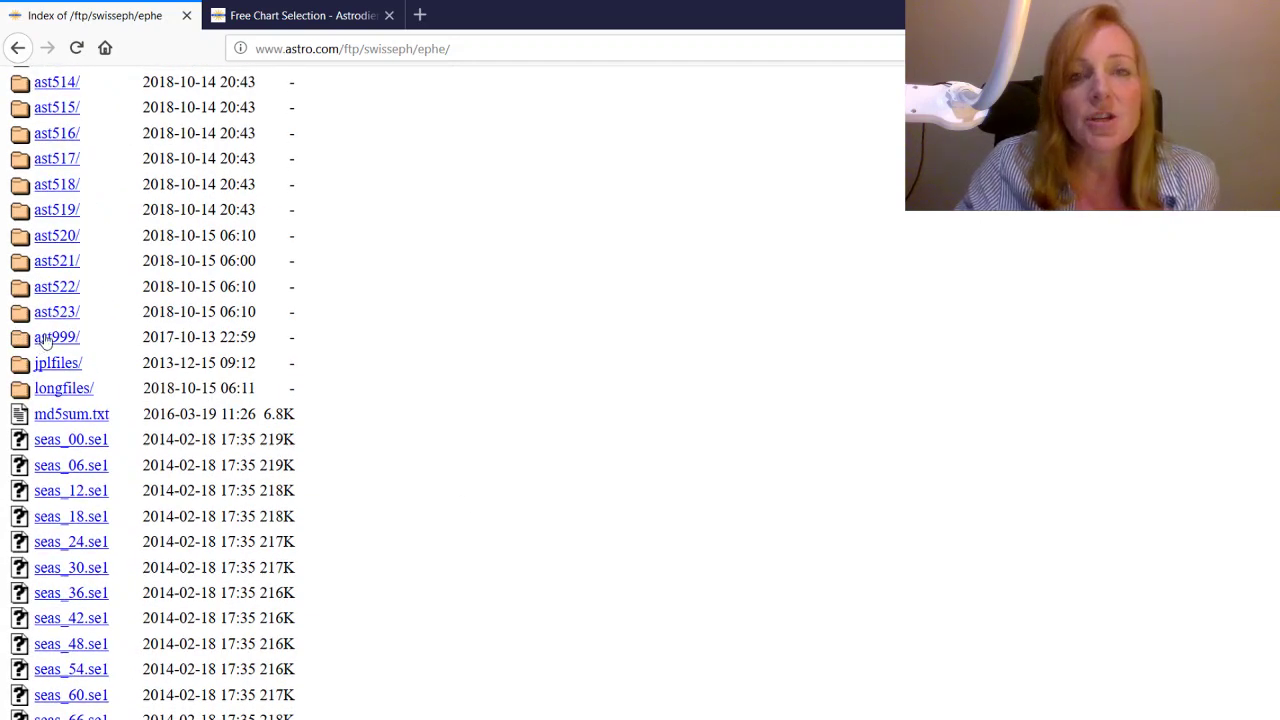
# - Look inside ast999/, return to the ephe index, and scroll up to the ast0/ folder
pyautogui.click(45, 340)
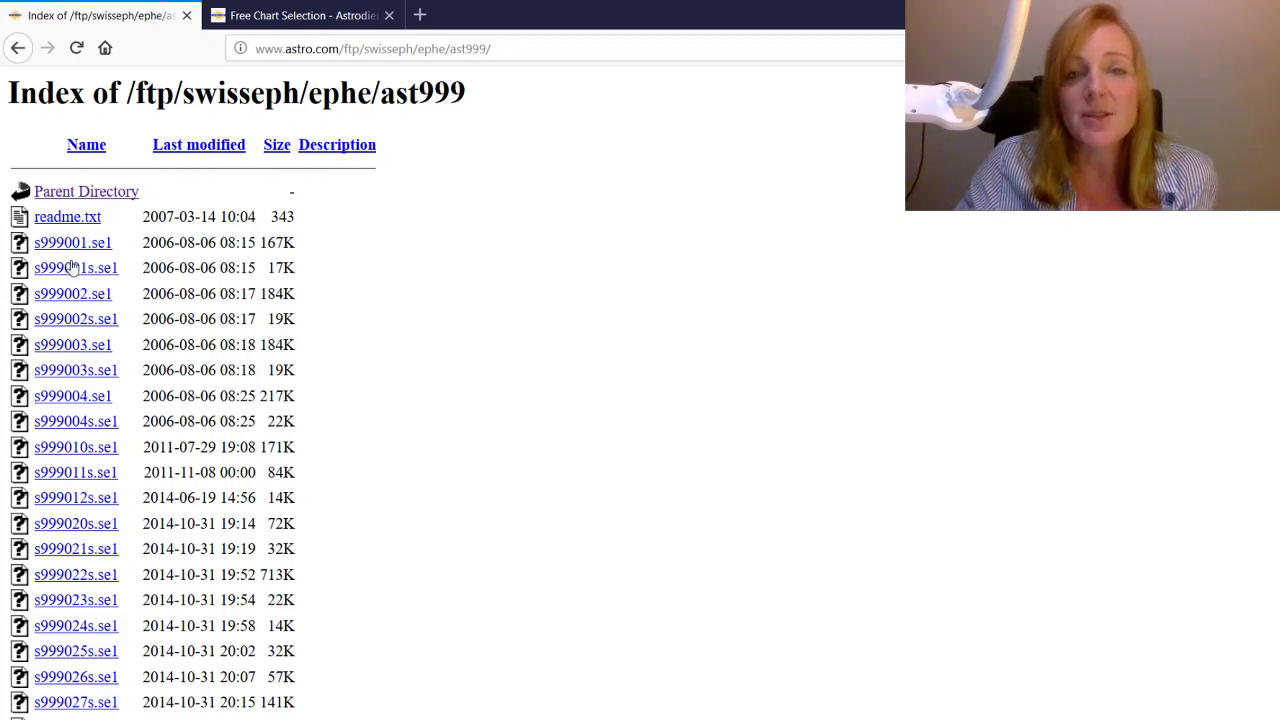
pyautogui.click(17, 48)
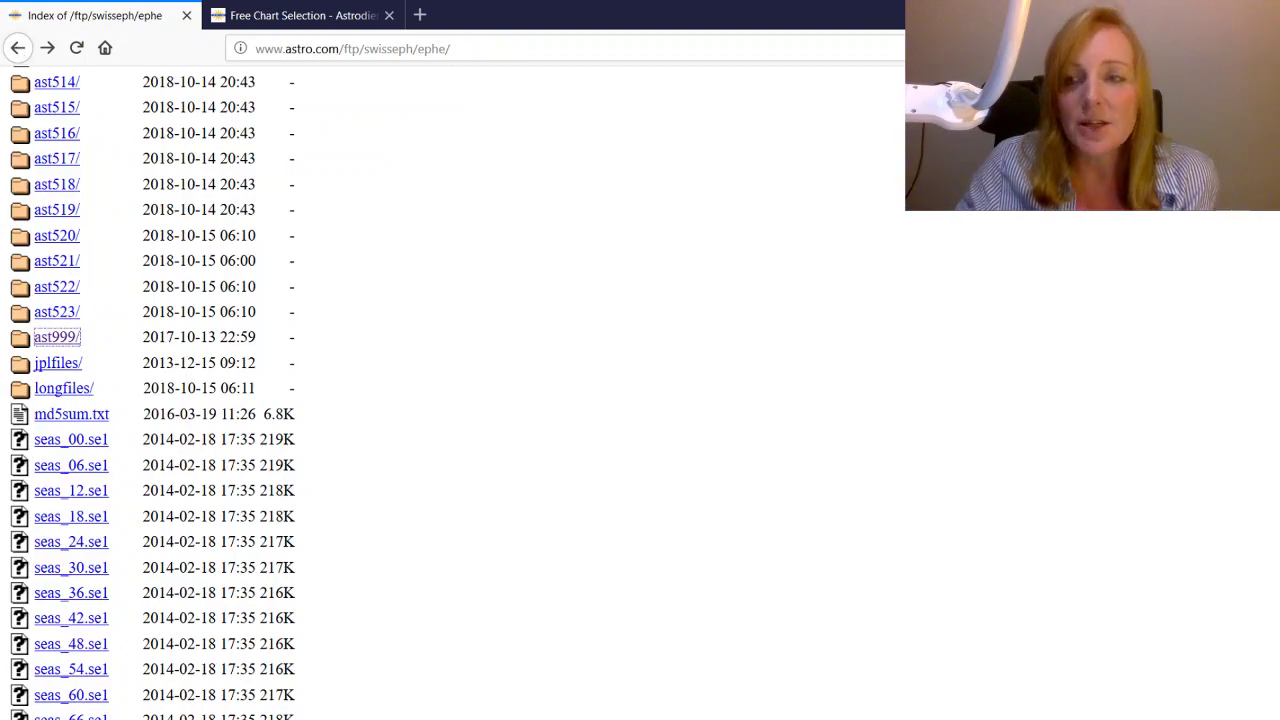
pyautogui.scroll(20, 450, 390)
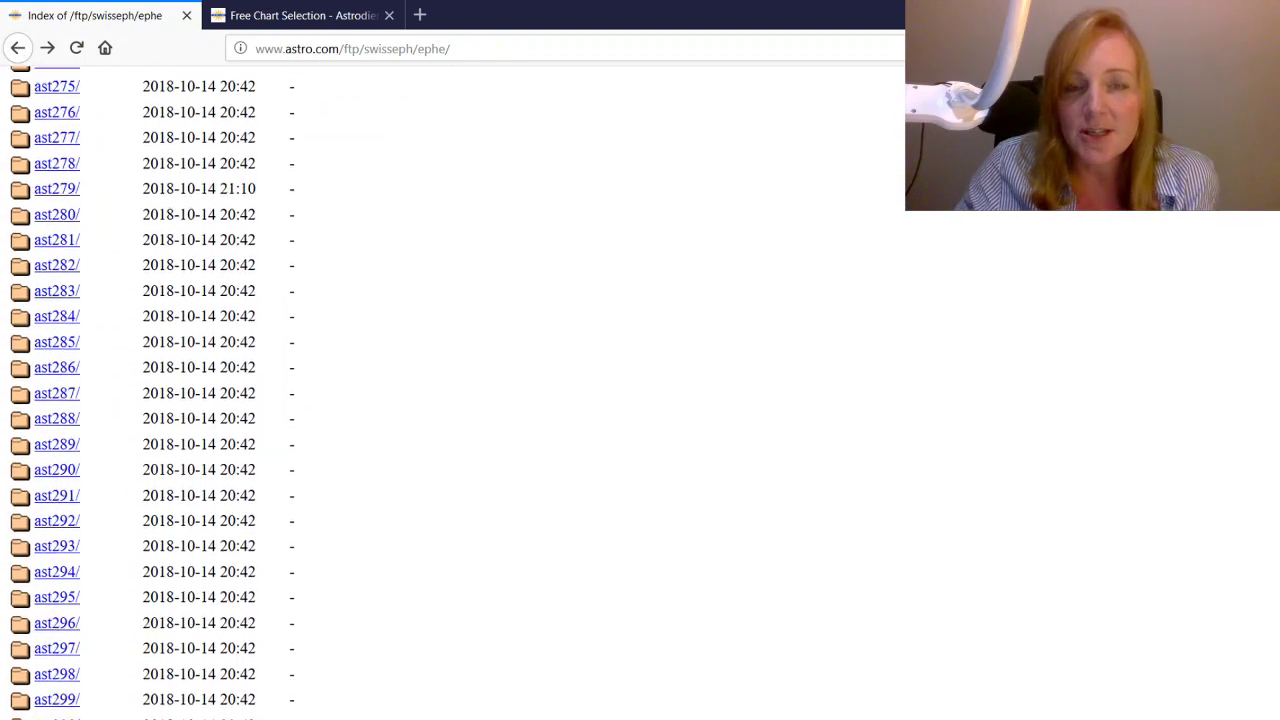
pyautogui.scroll(17, 450, 390)
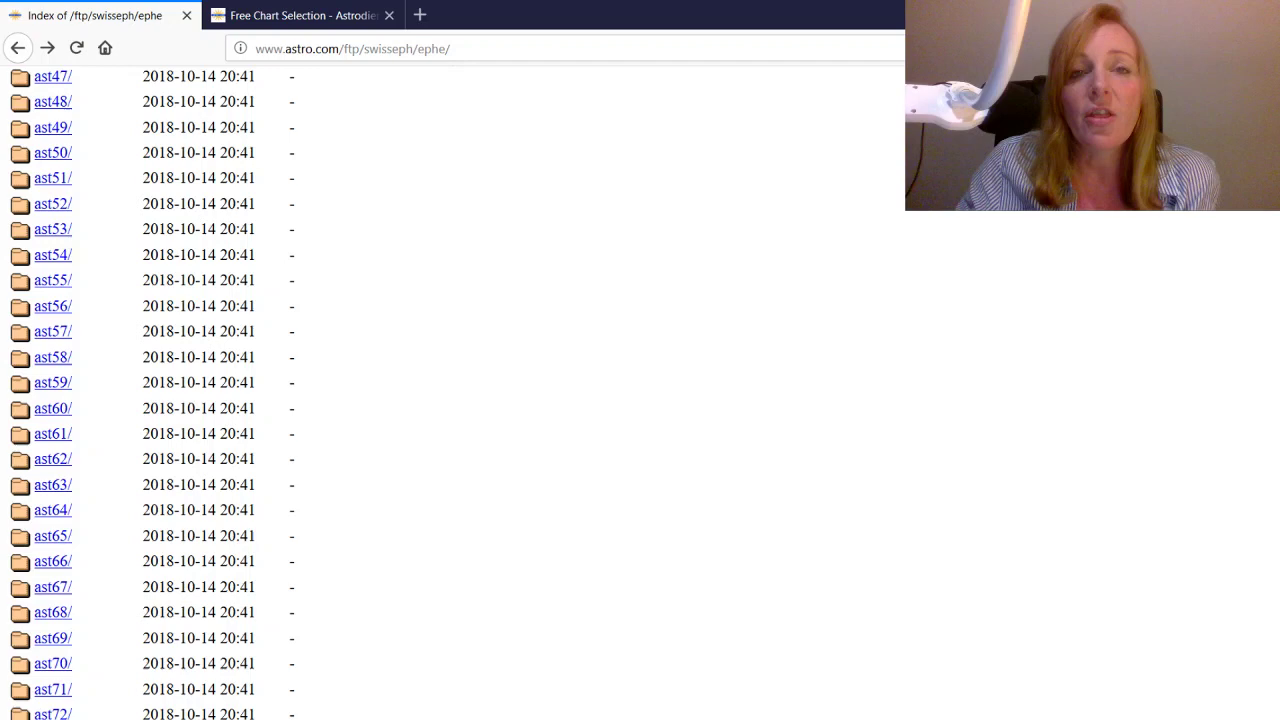
pyautogui.scroll(1, 450, 390)
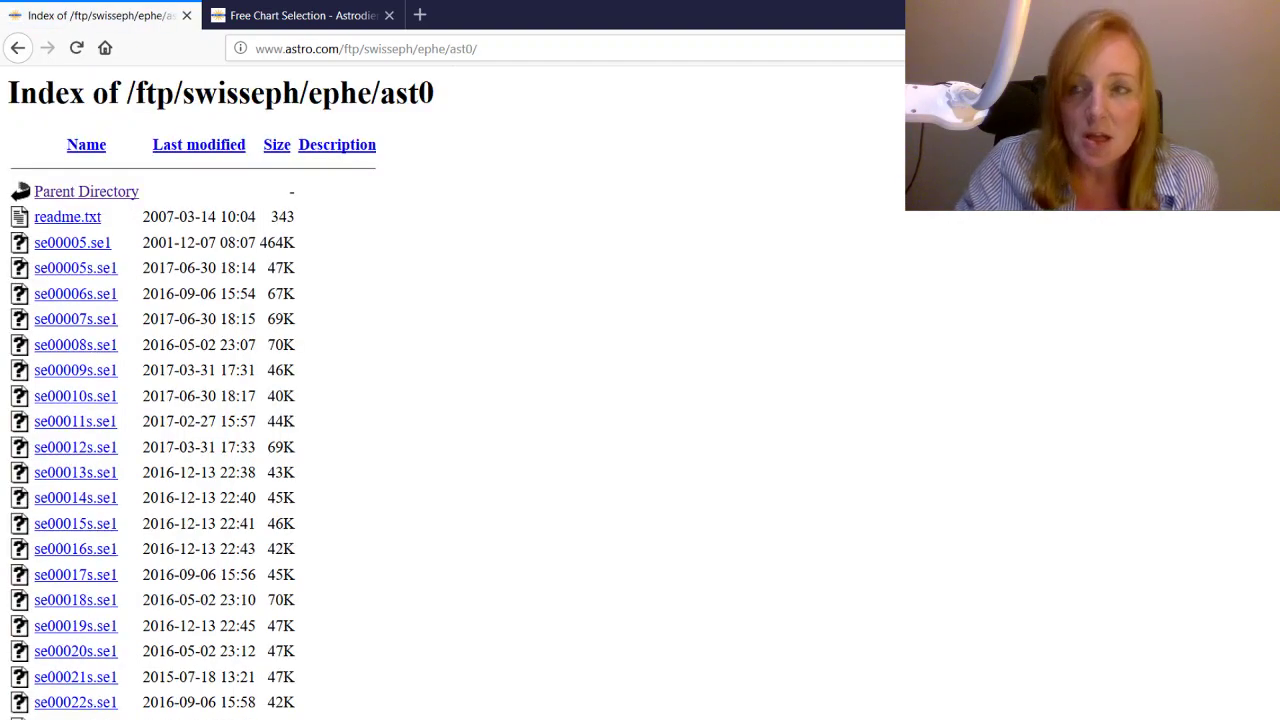
# - Download the asteroid 61 file se00061s.se1 from the ast0 index
pyautogui.scroll(-14, 450, 390)
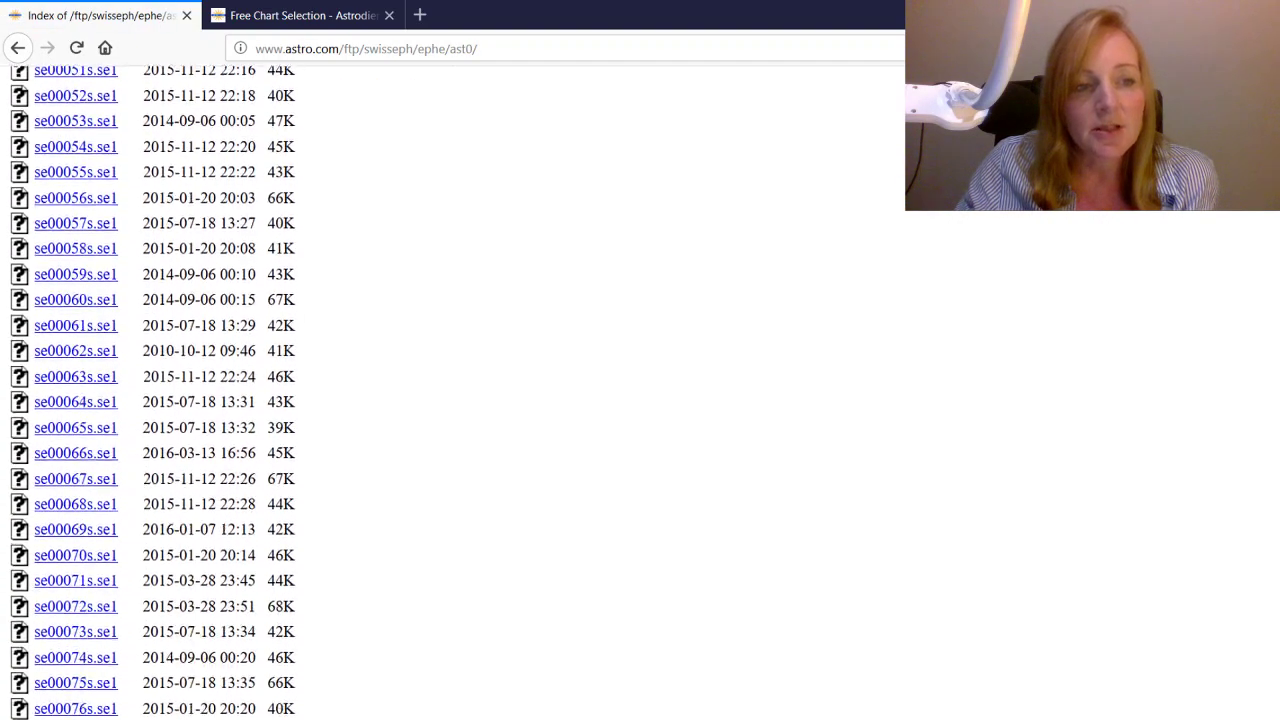
pyautogui.scroll(-3, 450, 390)
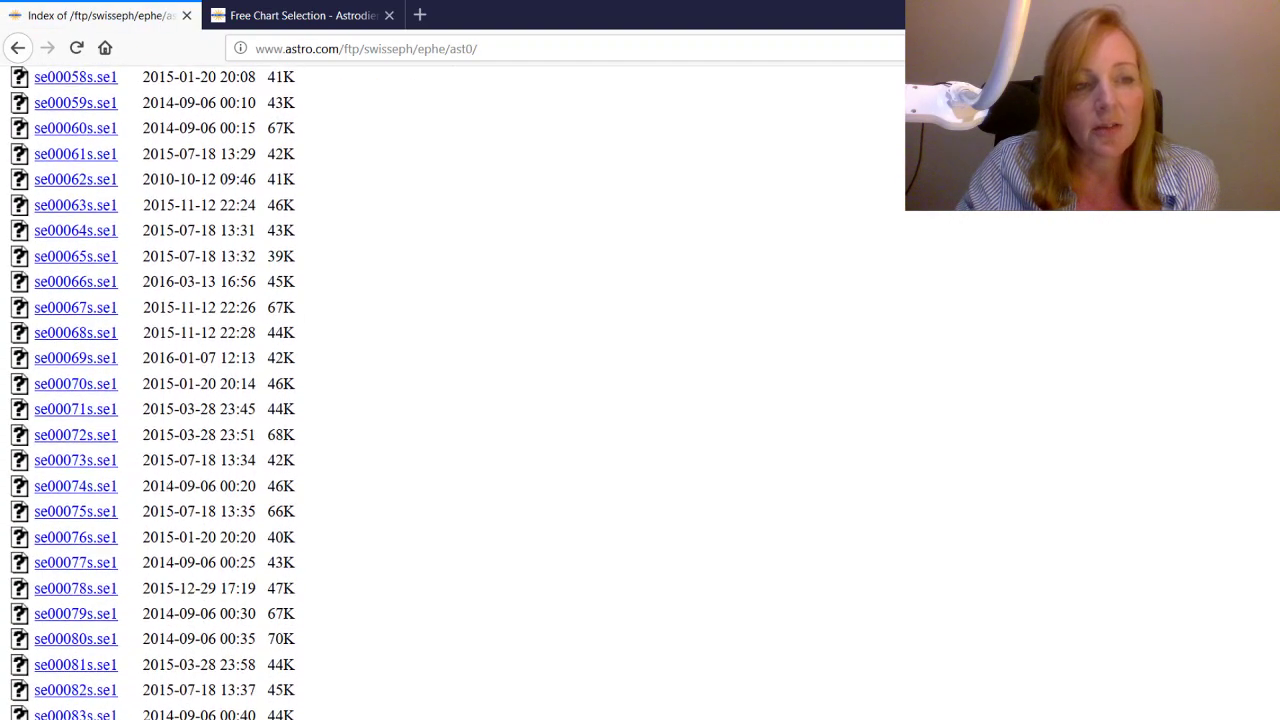
pyautogui.click(63, 156)
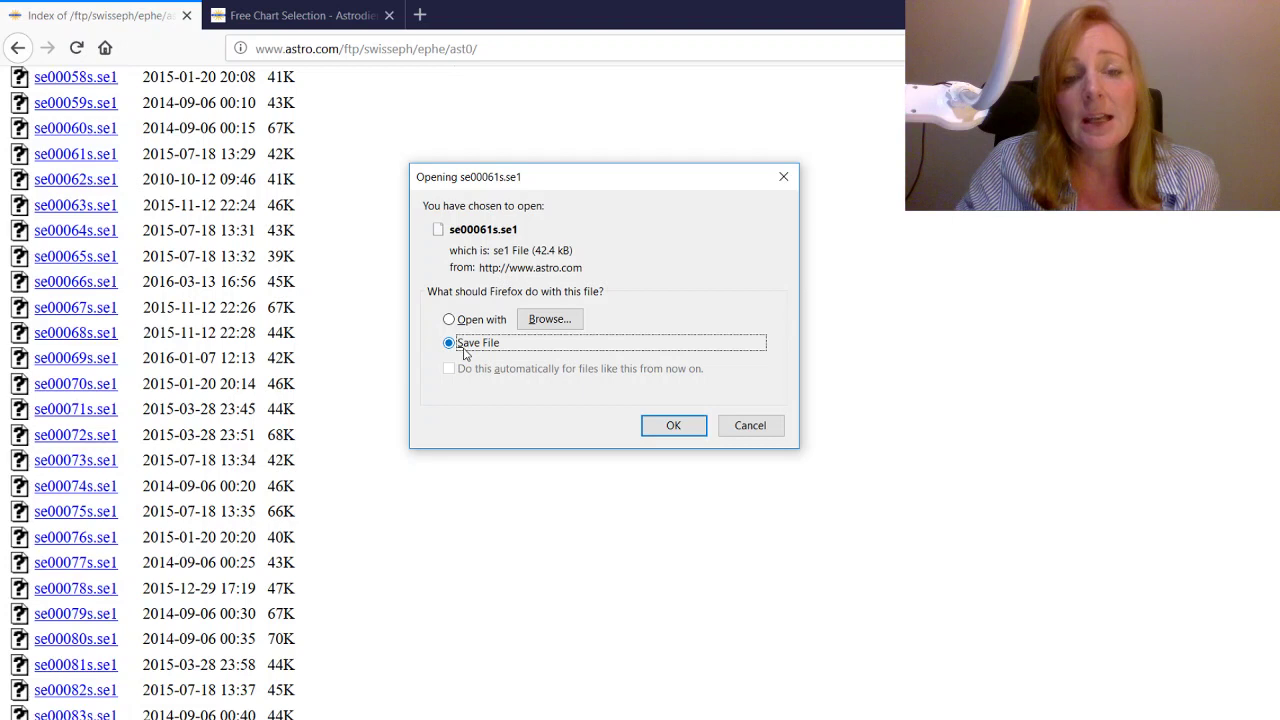
pyautogui.click(674, 428)
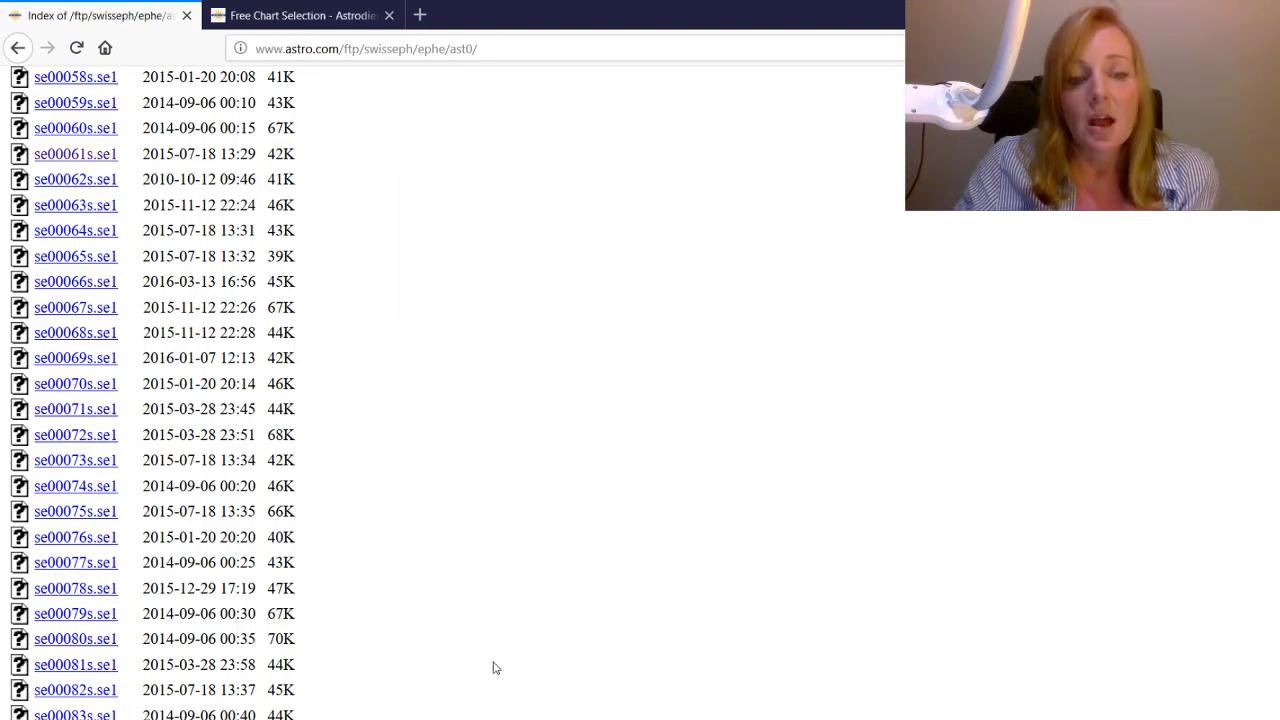
# - Cut se00061s.se1 from the Downloads folder and return to Solar Fire
pyautogui.moveTo(421, 719)
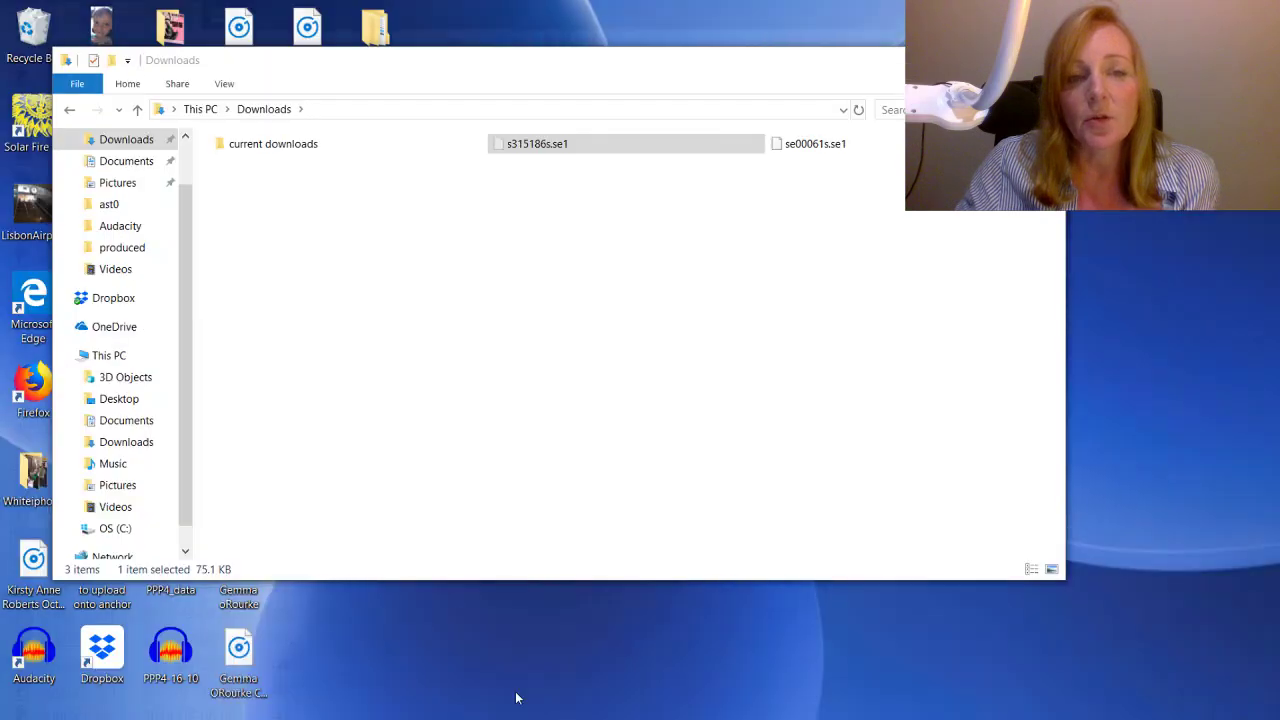
pyautogui.click(514, 694)
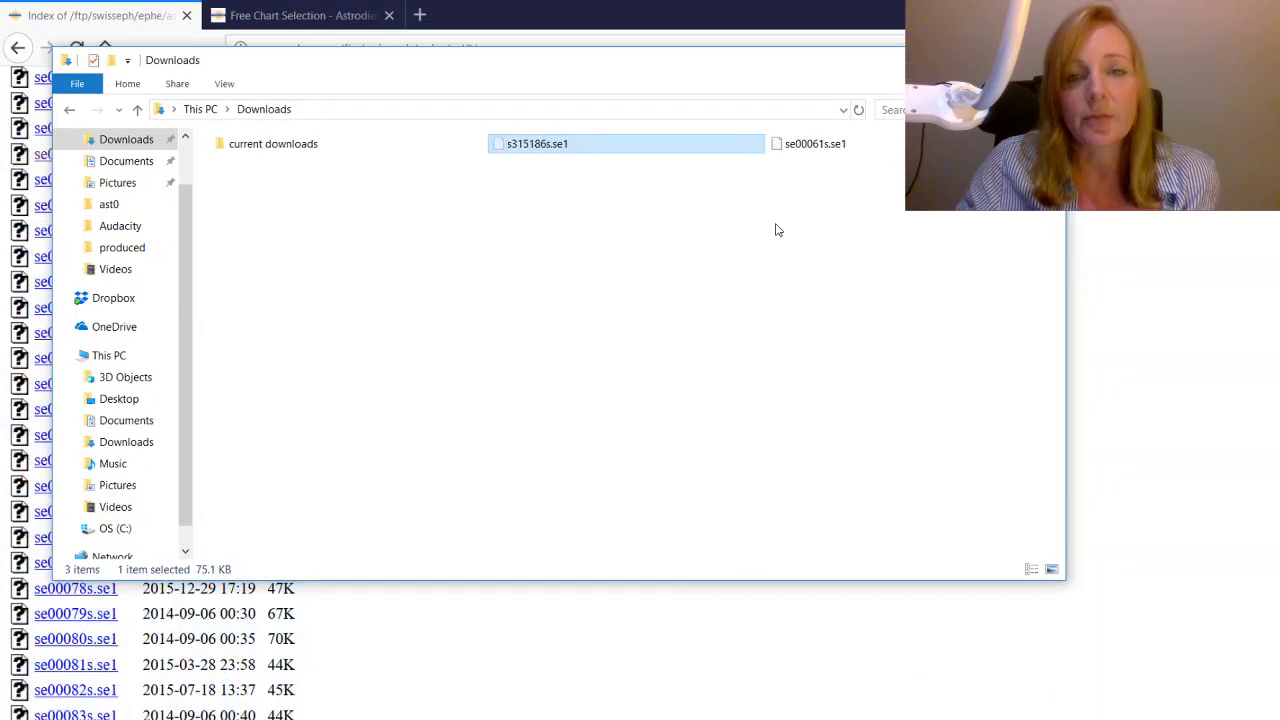
pyautogui.click(810, 146)
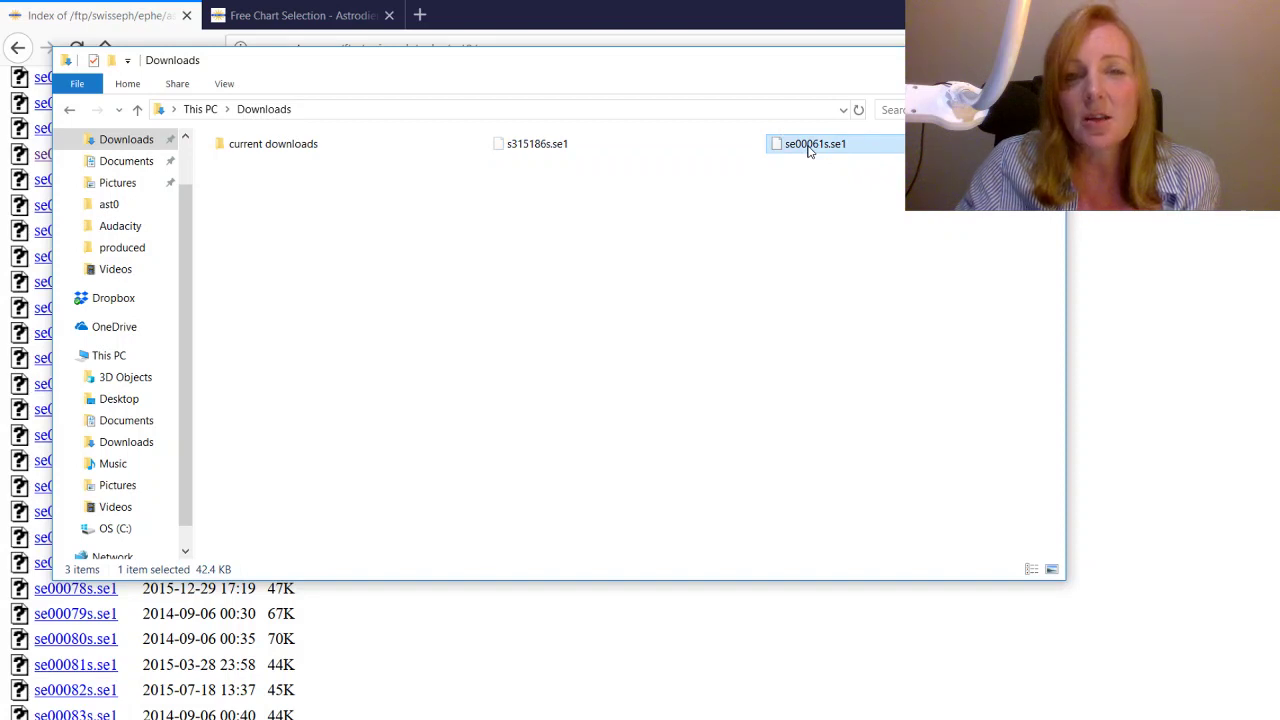
pyautogui.rightClick(810, 150)
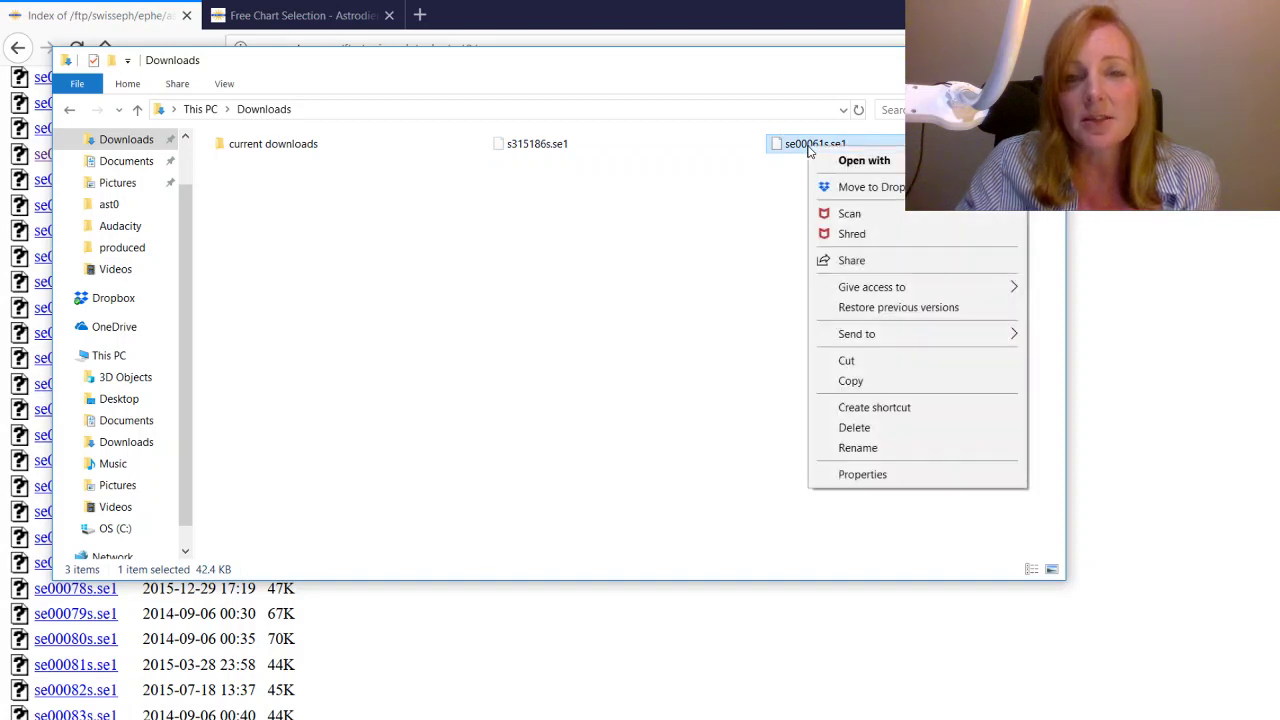
pyautogui.click(848, 361)
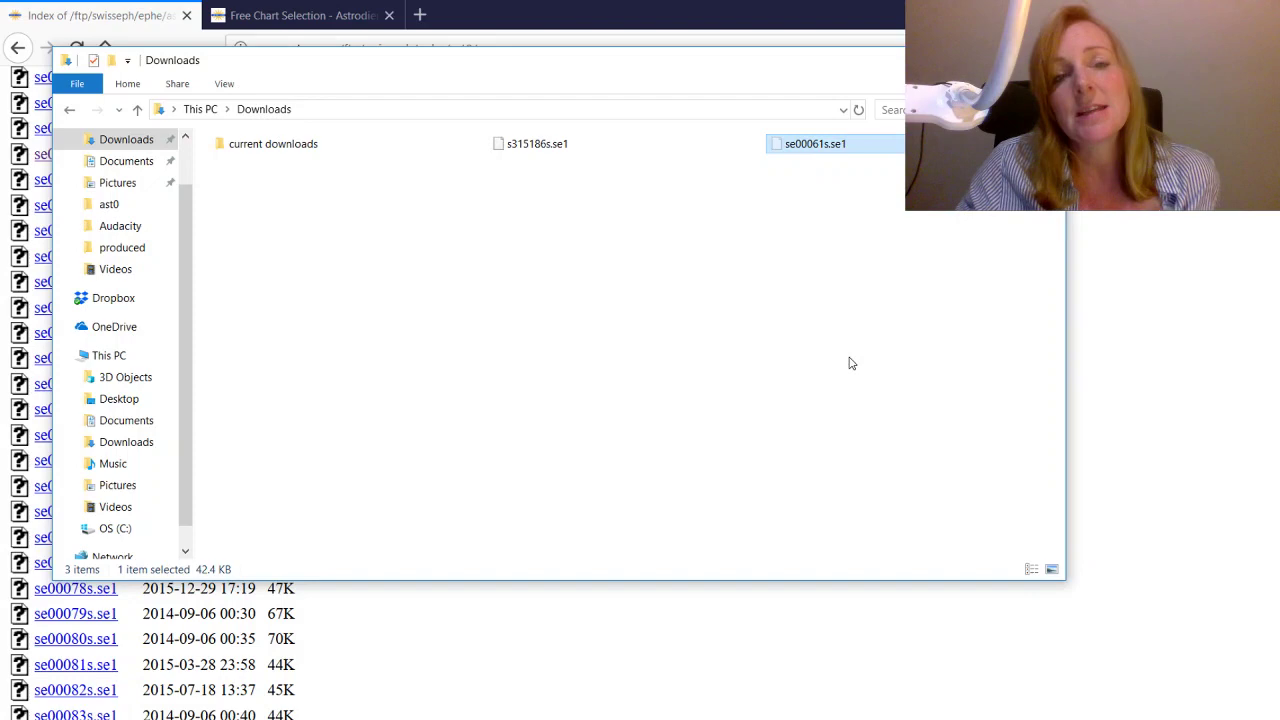
pyautogui.moveTo(320, 57); pyautogui.dragTo(676, 84)
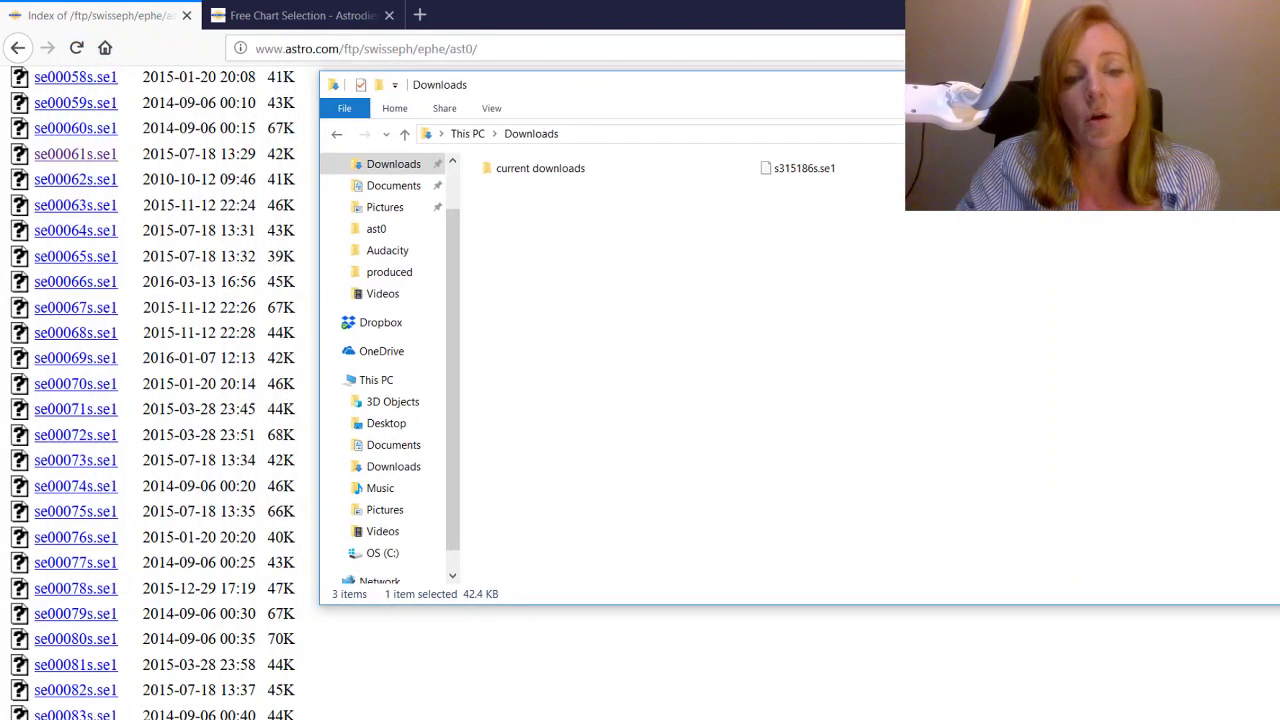
pyautogui.click(654, 718)
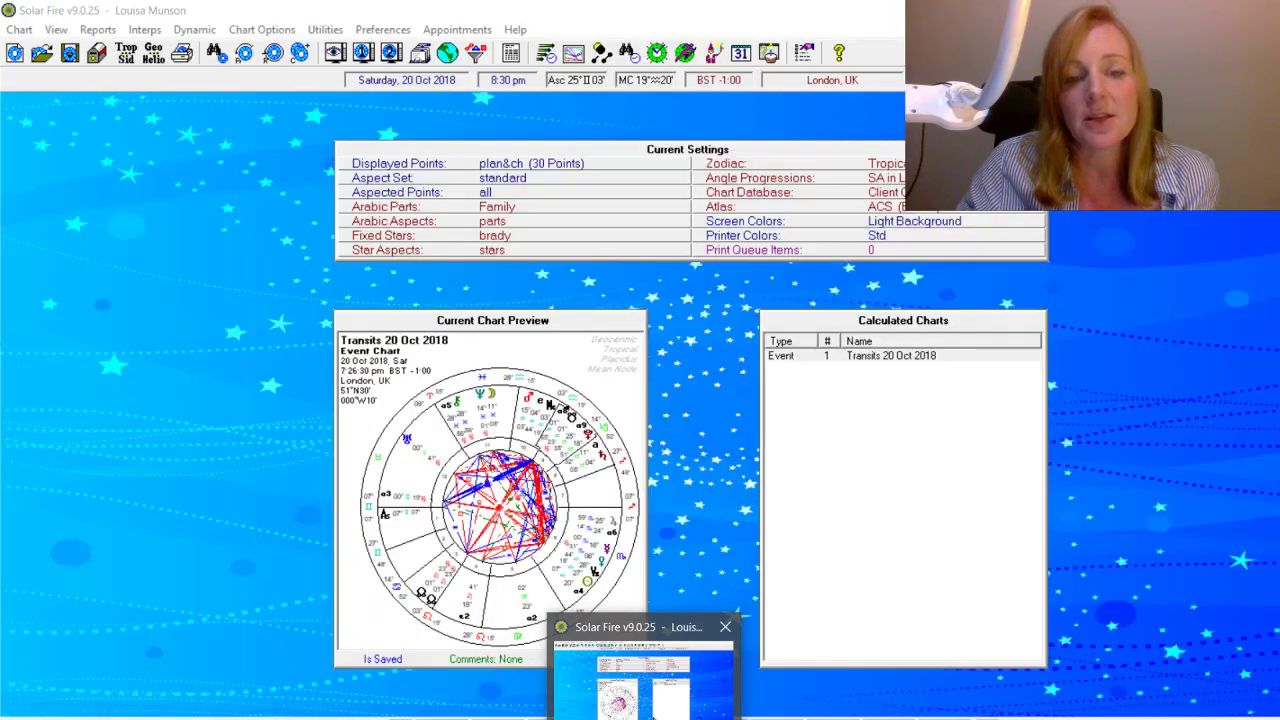
# - Open the SwissEph files folder from Utilities, reopening it once, to reach the ast0–ast20 folders
pyautogui.click(322, 32)
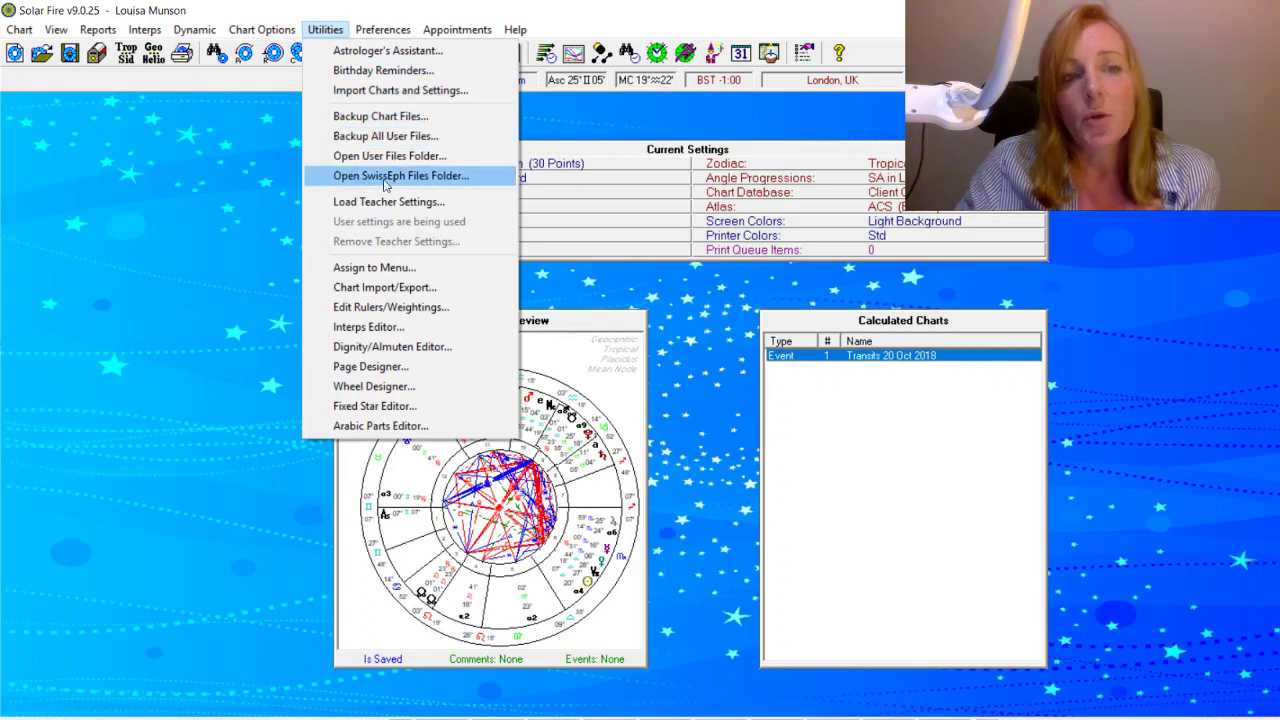
pyautogui.click(430, 178)
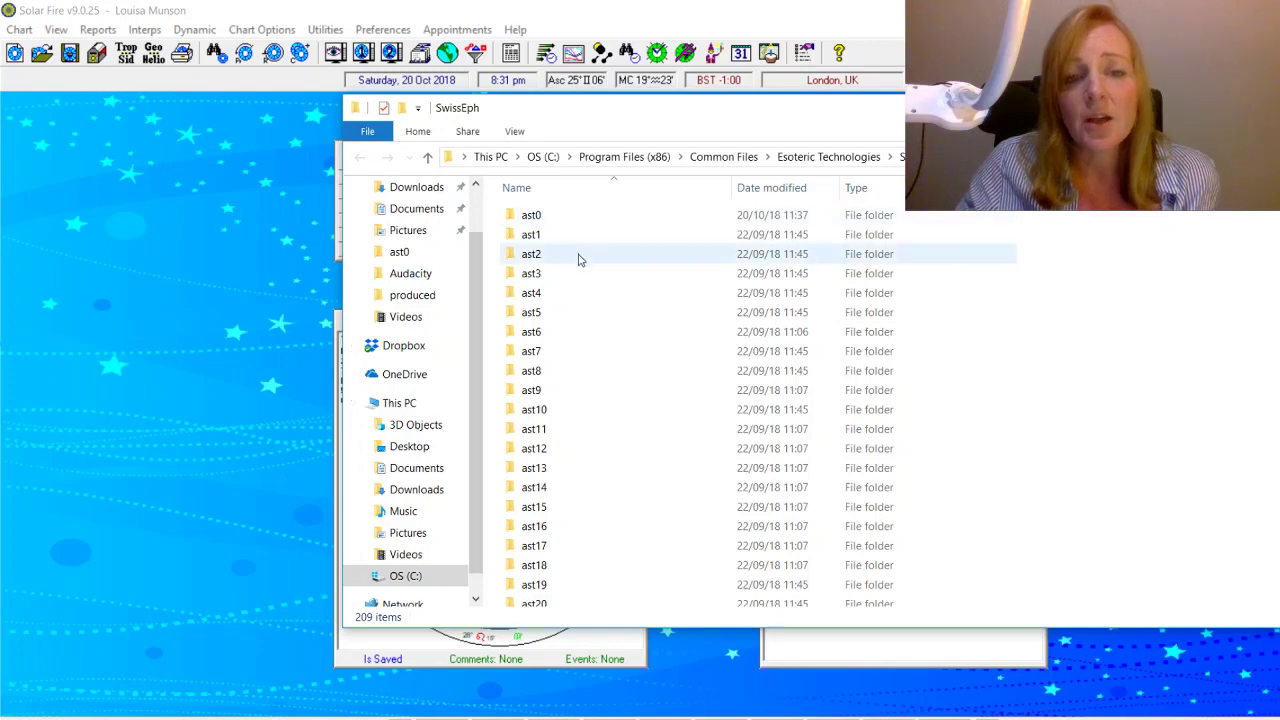
pyautogui.scroll(-12, 700, 400)
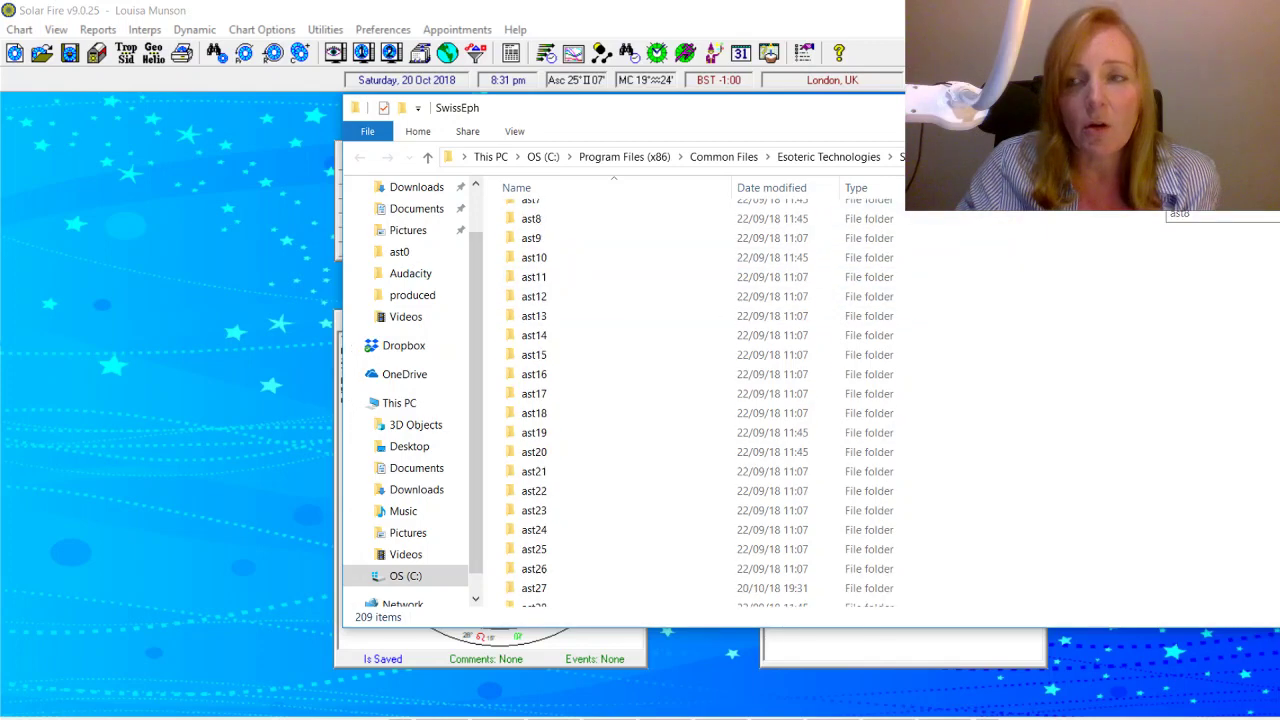
pyautogui.scroll(-20, 700, 400)
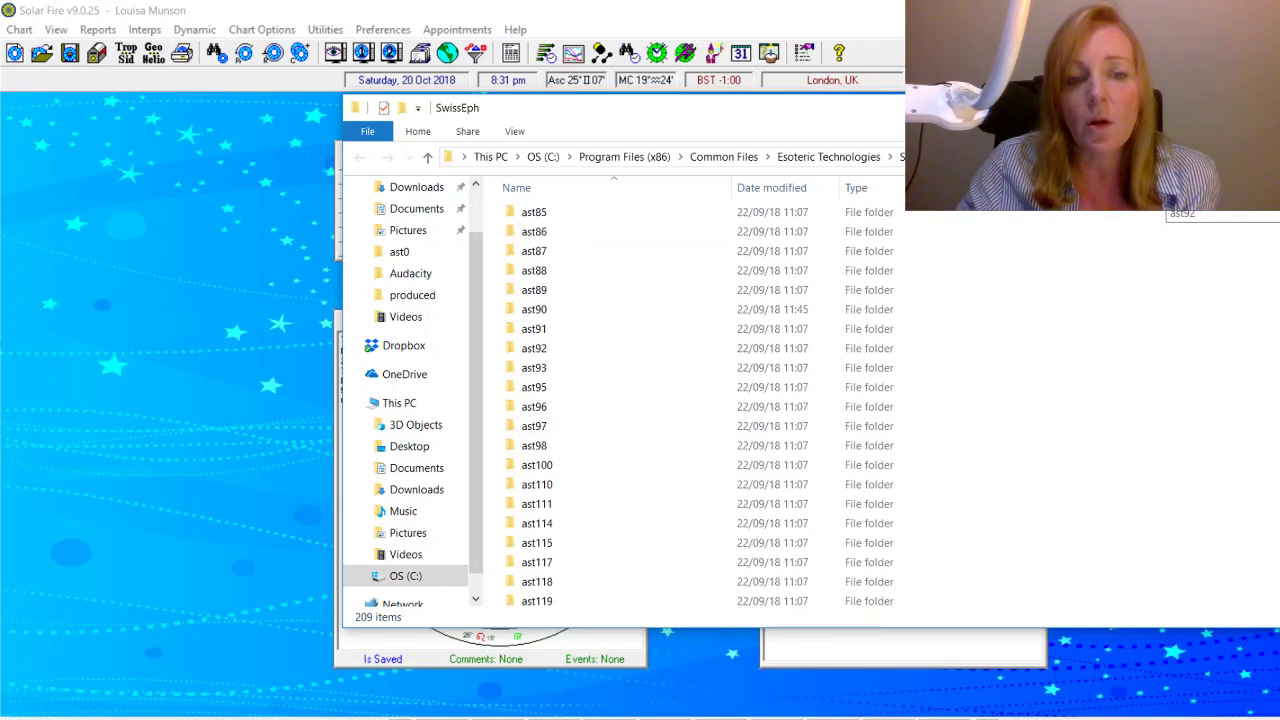
pyautogui.scroll(-15, 700, 400)
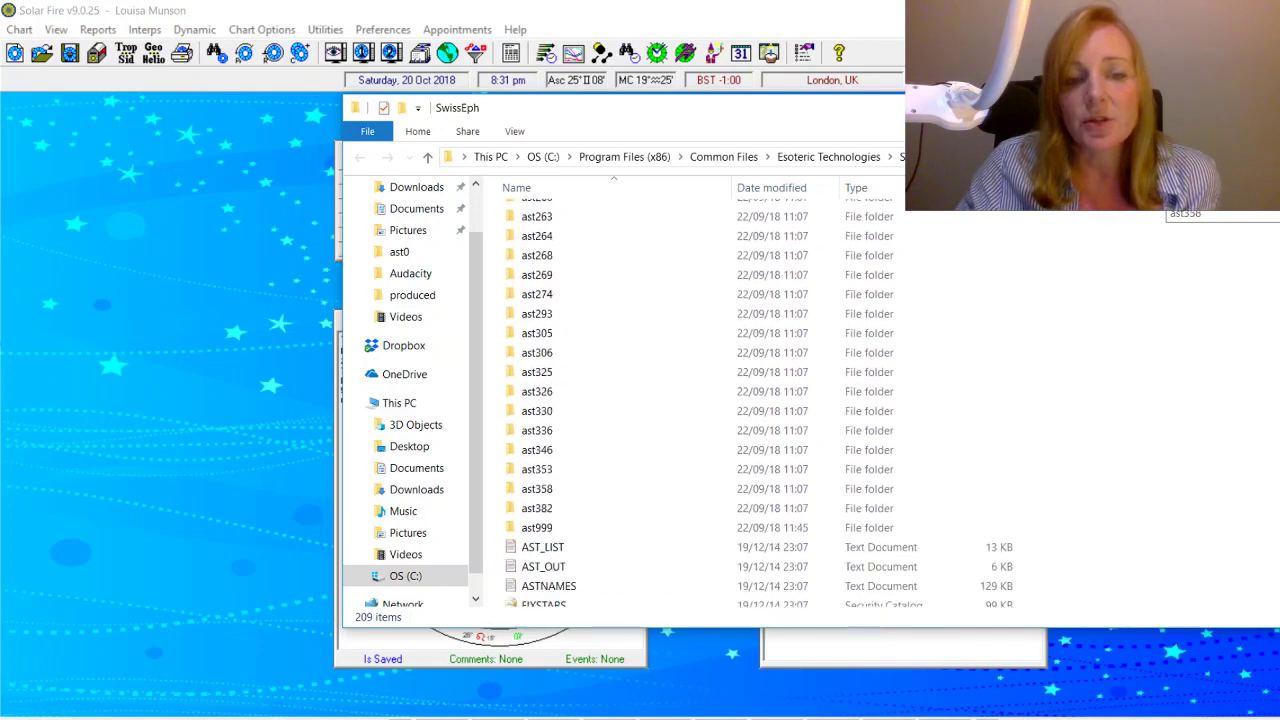
pyautogui.scroll(2, 700, 400)
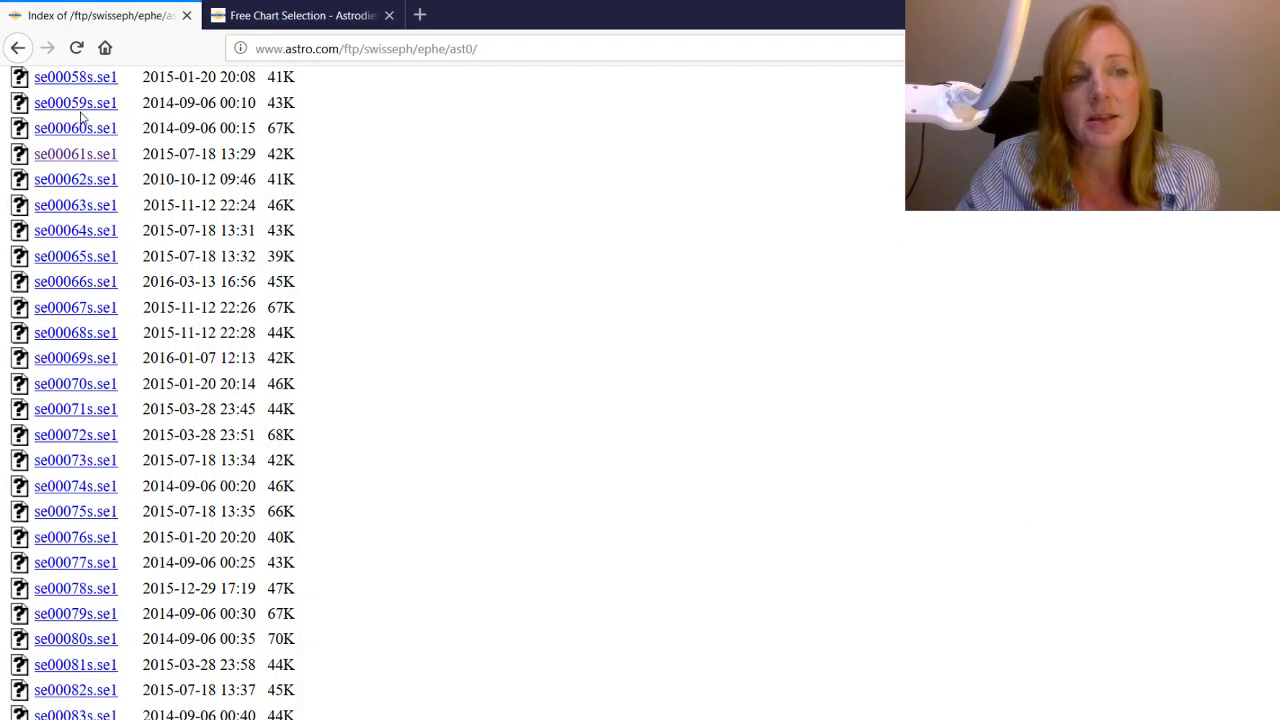
pyautogui.click(18, 47)
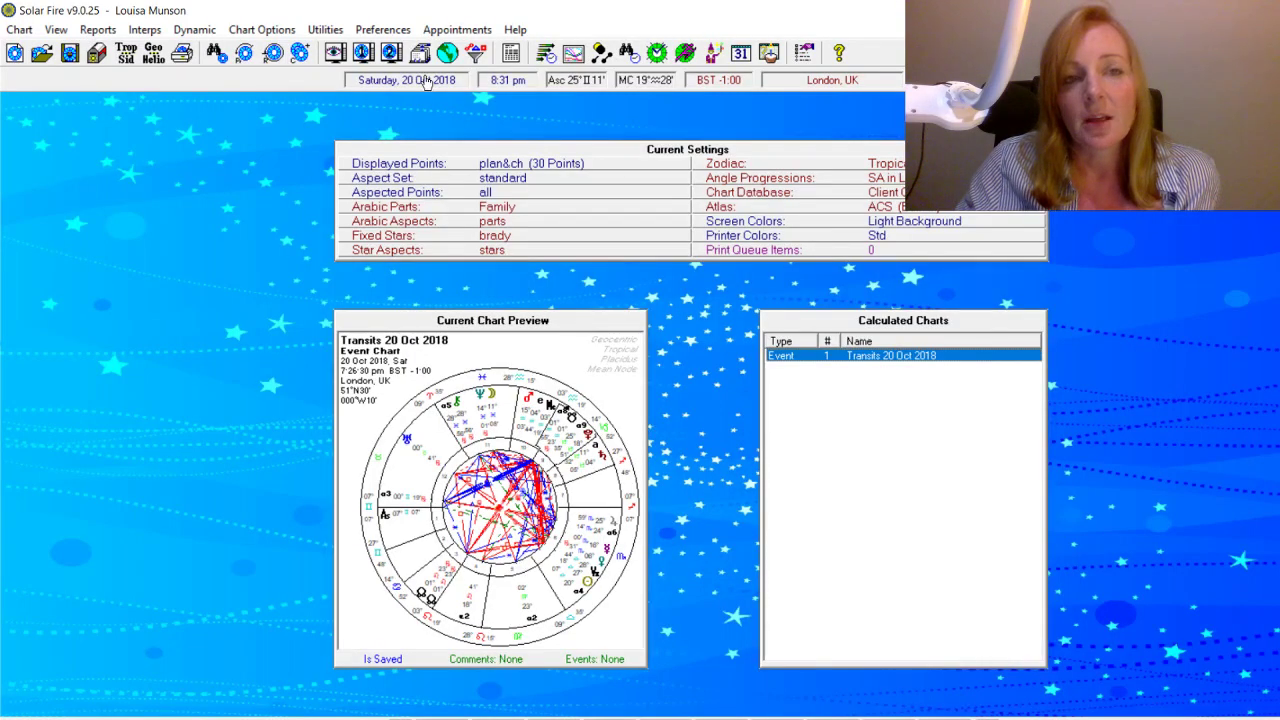
pyautogui.click(325, 30)
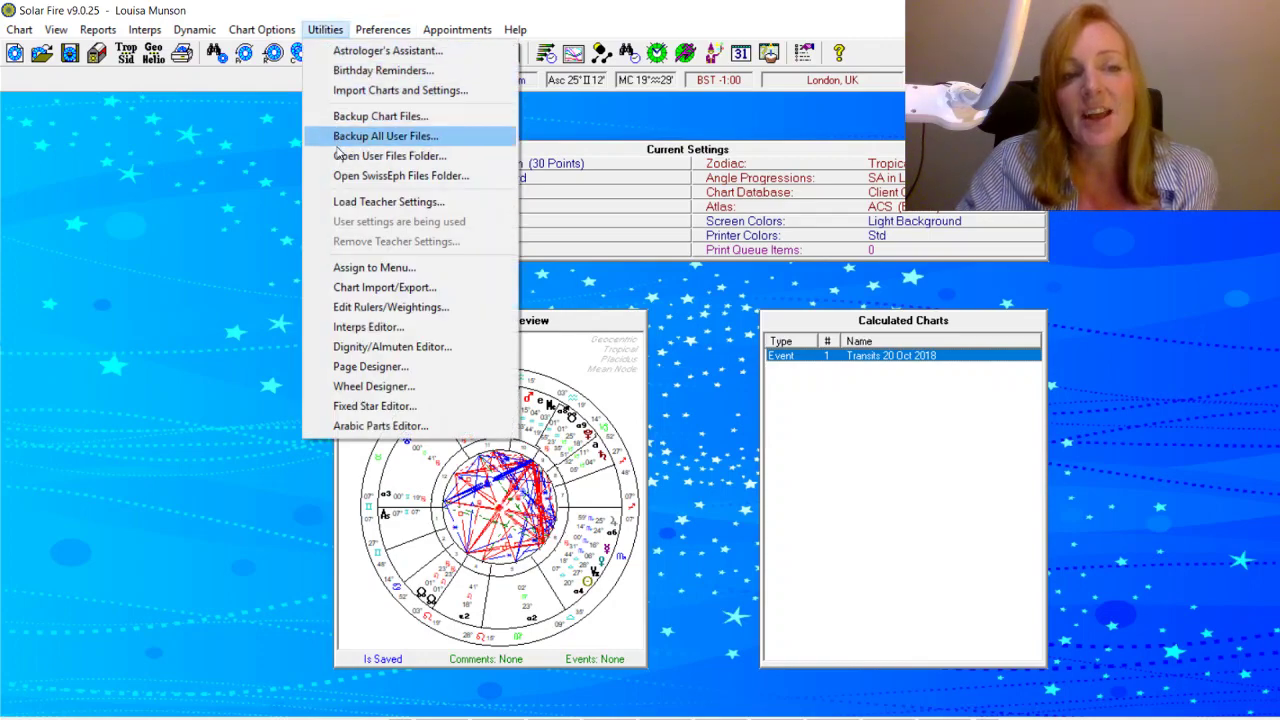
pyautogui.click(343, 180)
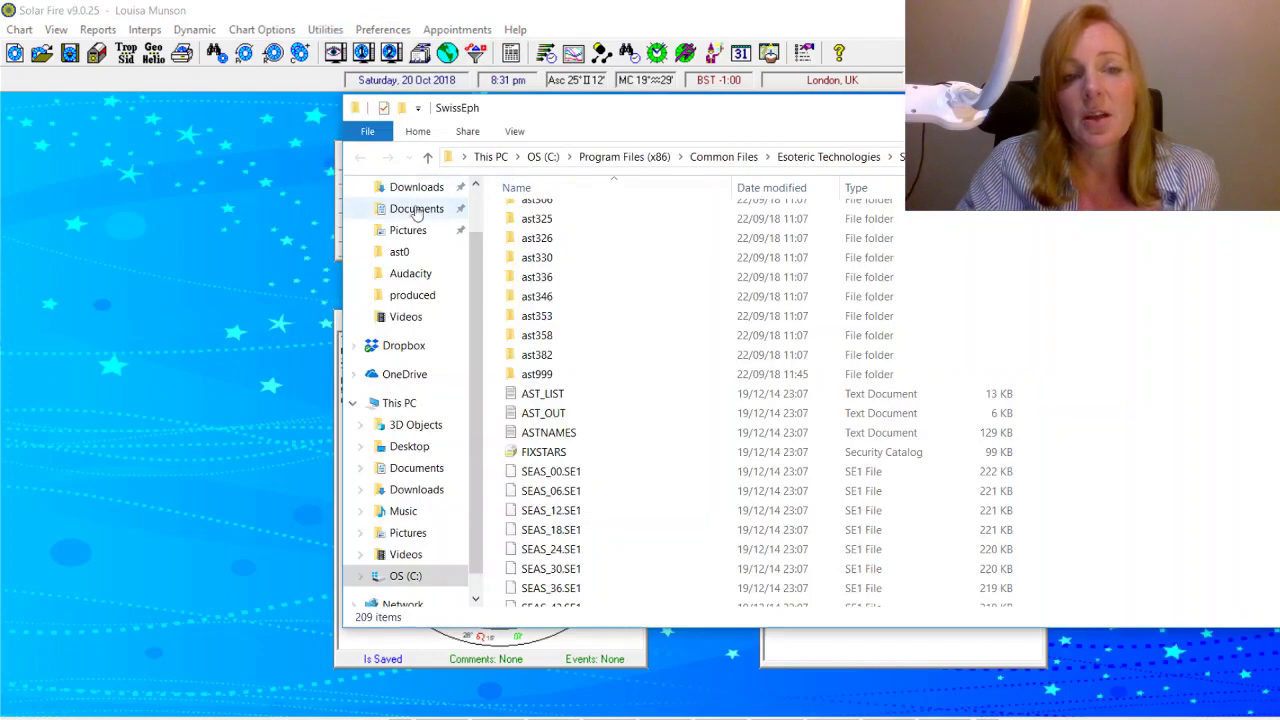
pyautogui.scroll(20, 700, 400)
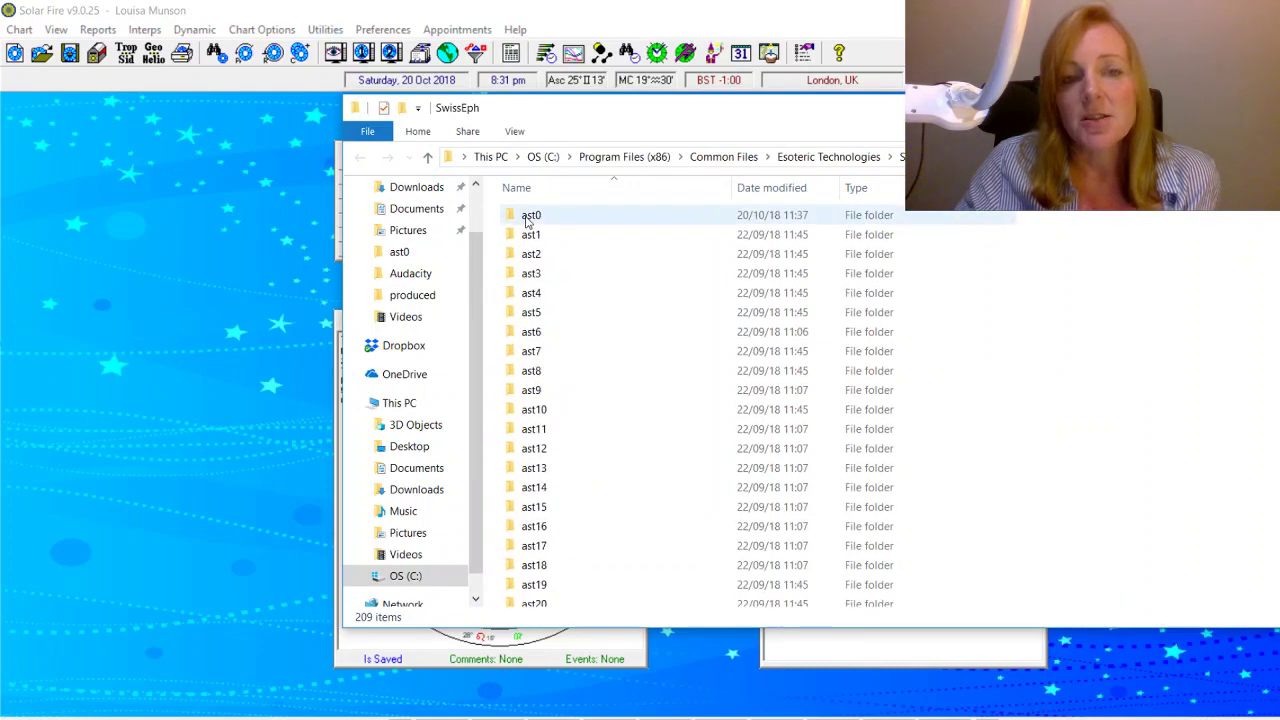
# - Paste se00061s.se1 into the ast0 folder, granting access, and close the Explorer window
pyautogui.doubleClick(531, 216)
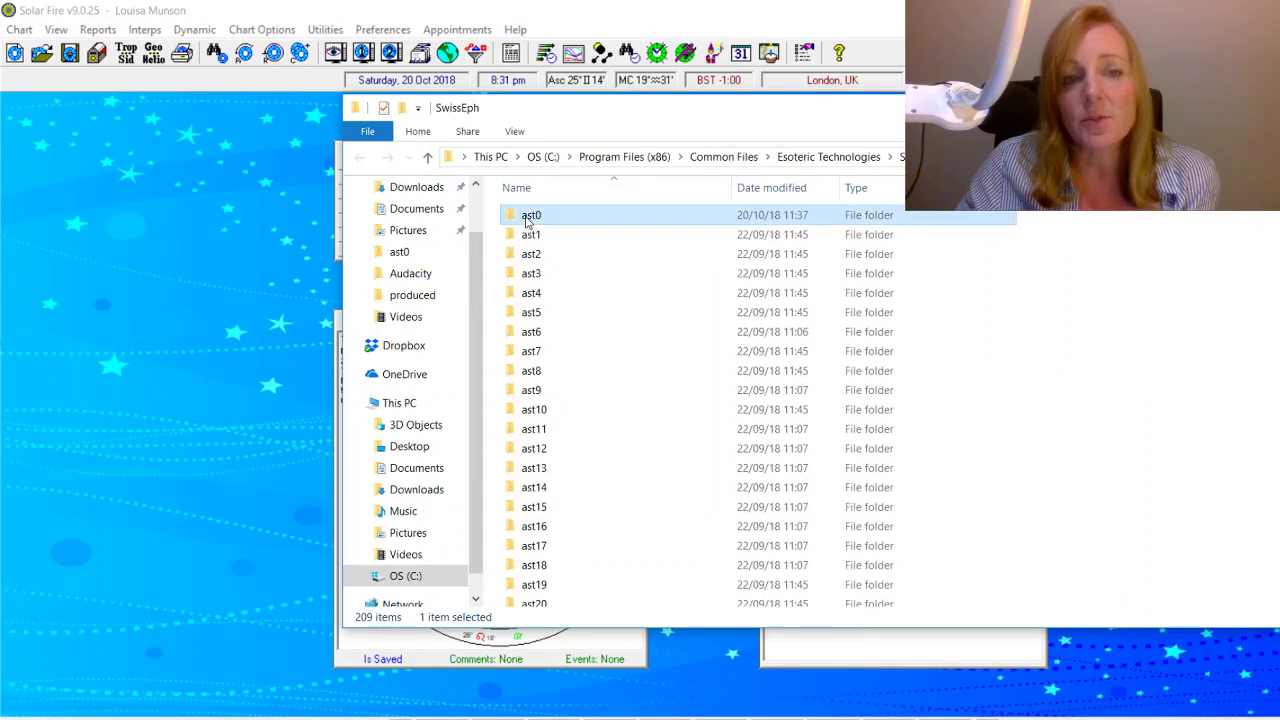
pyautogui.scroll(-3, 629, 294)
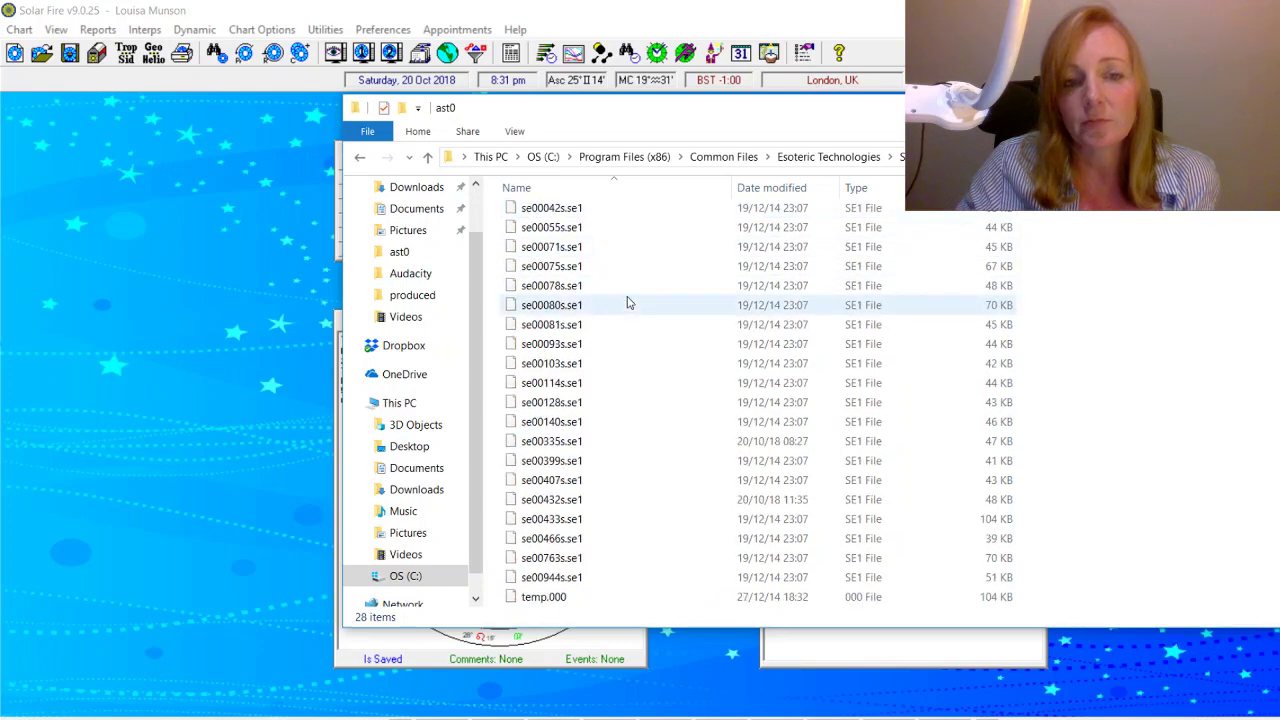
pyautogui.scroll(3, 629, 300)
pyautogui.scroll(-1, 629, 303)
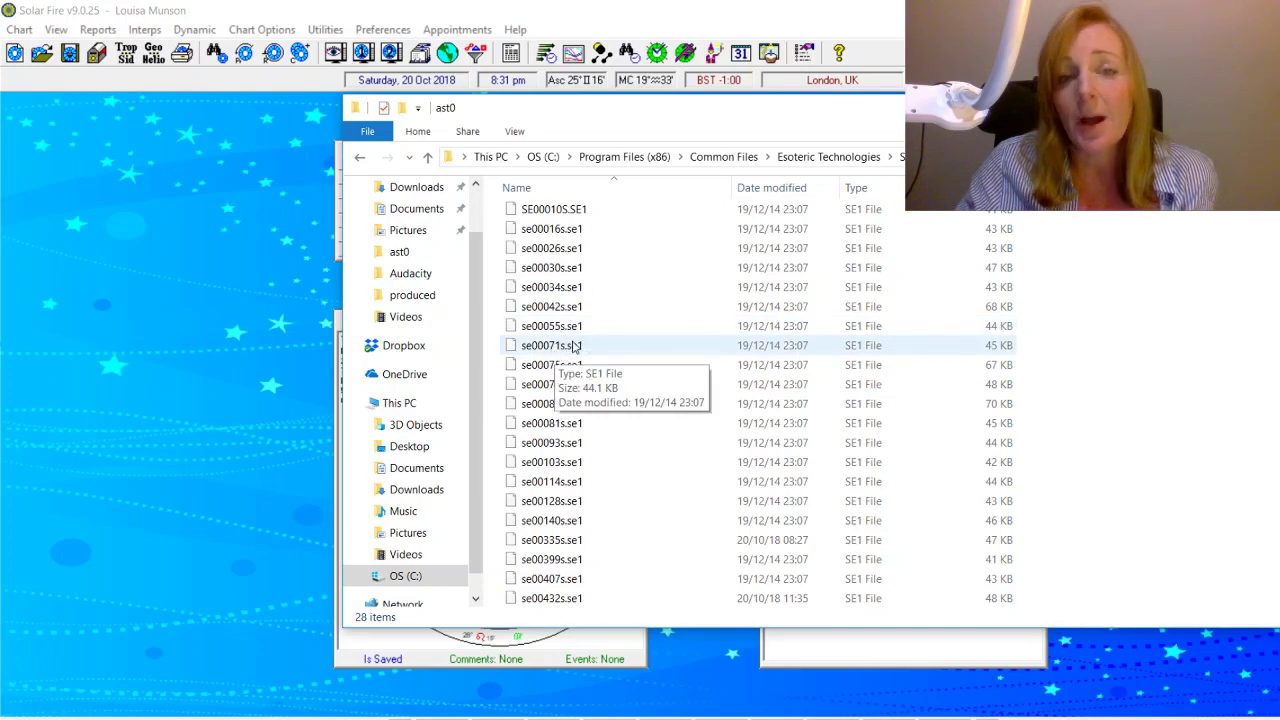
pyautogui.rightClick(1108, 350)
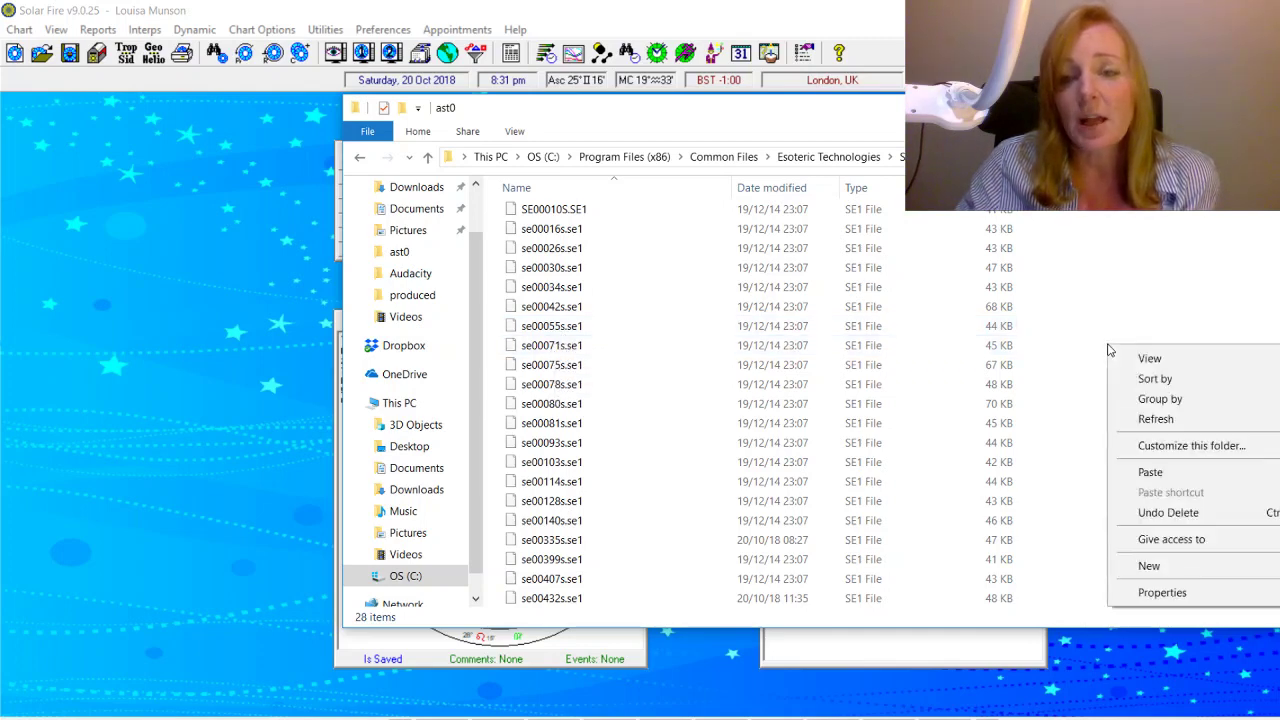
pyautogui.click(1148, 472)
pyautogui.click(644, 298)
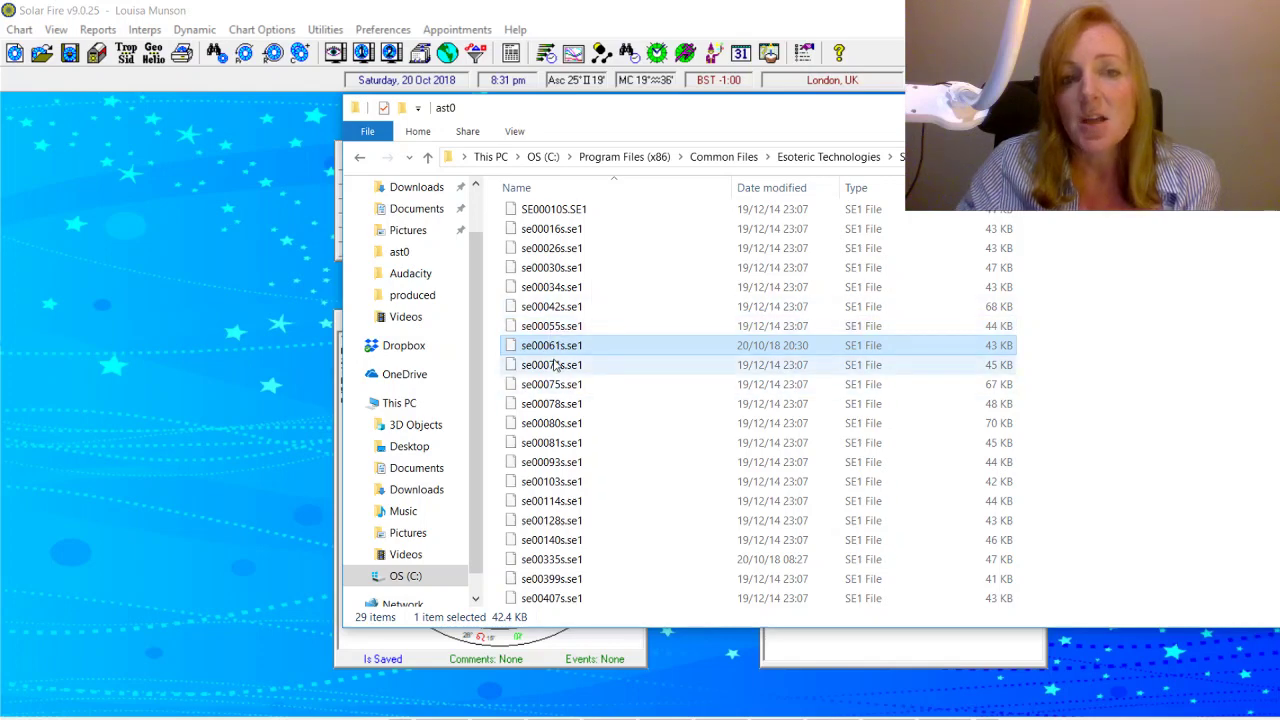
pyautogui.hotkey('alt', 'F4')
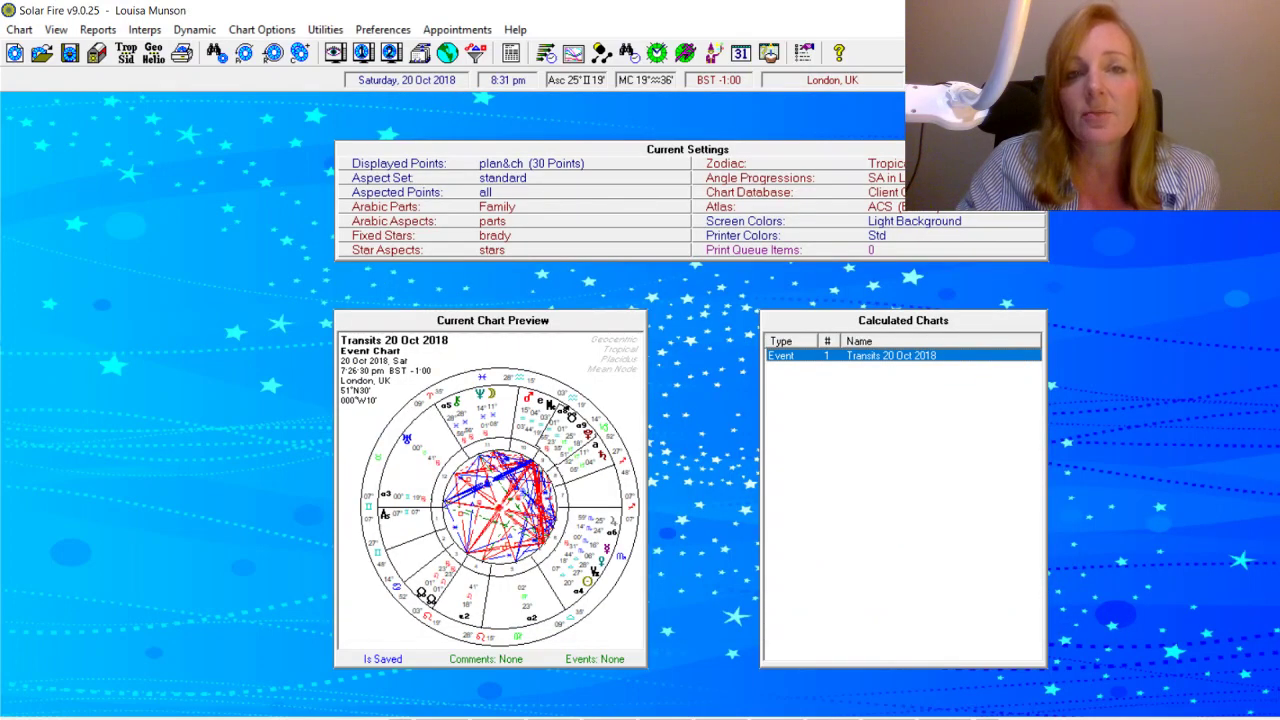
# - Reopen NewPlan.ast for editing and list its asteroids by number
pyautogui.click(286, 31)
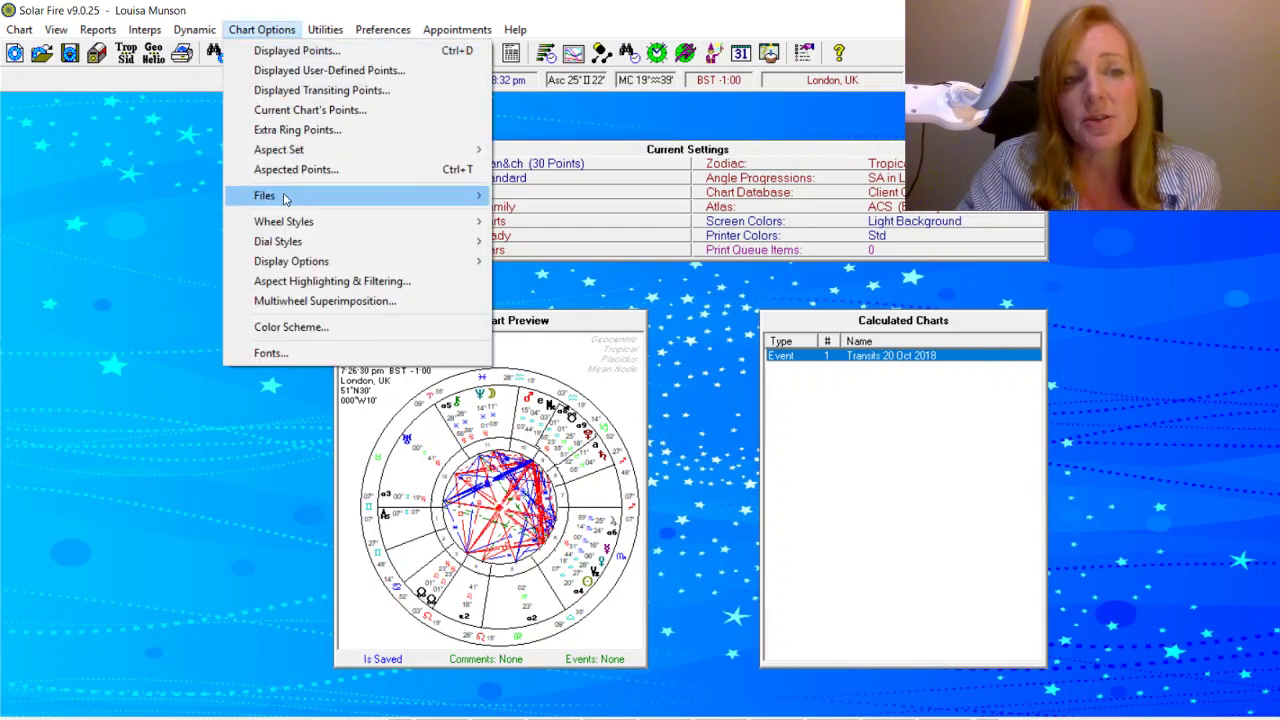
pyautogui.moveTo(285, 198)
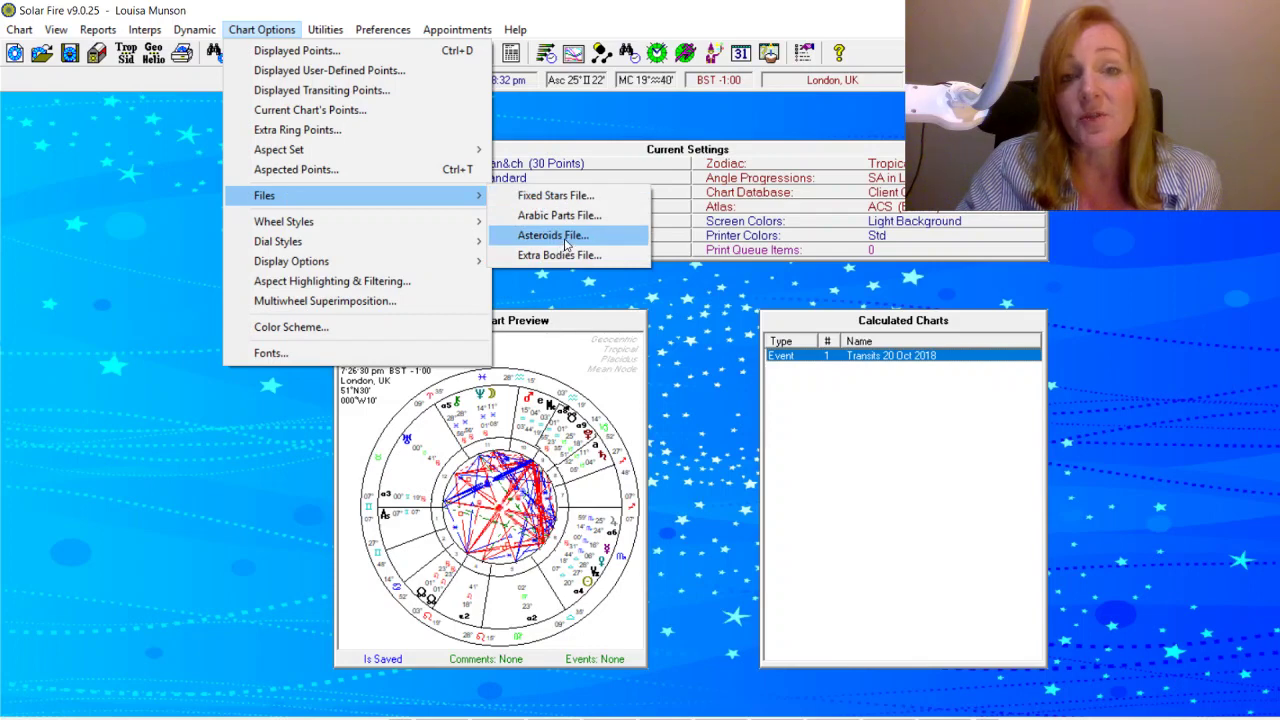
pyautogui.click(553, 235)
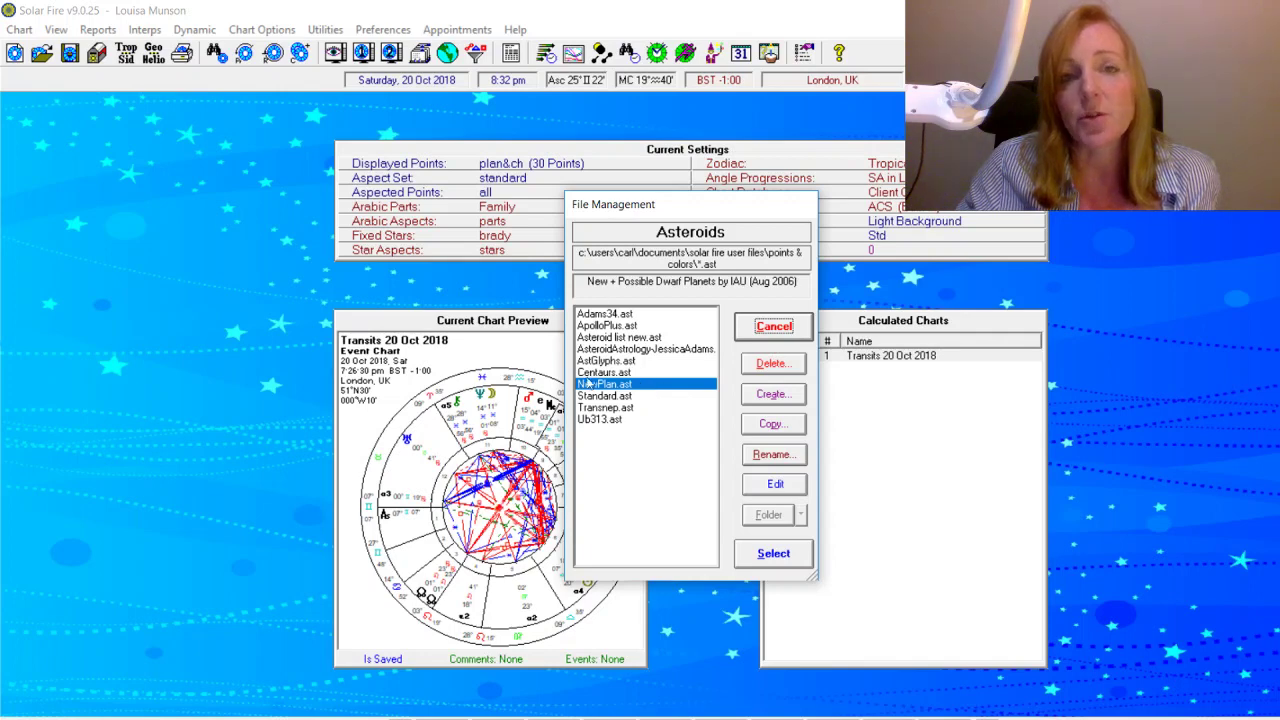
pyautogui.click(776, 484)
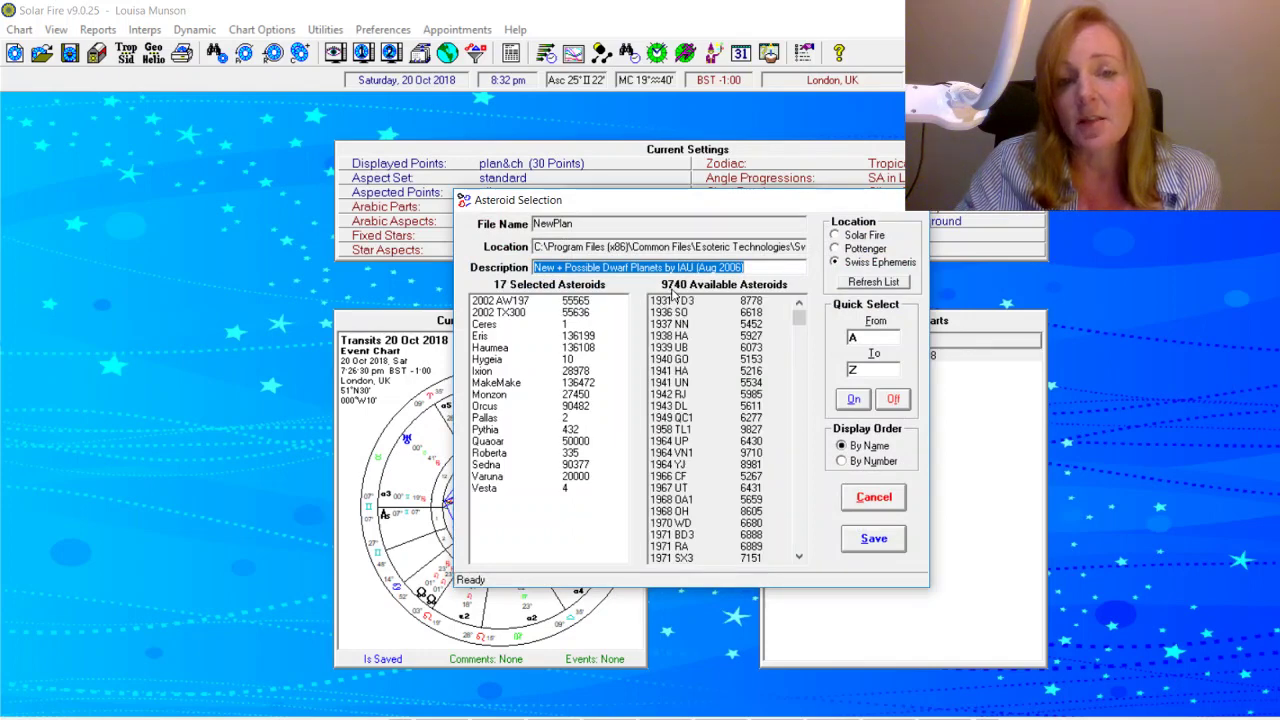
pyautogui.moveTo(798, 318)
pyautogui.mouseDown()
pyautogui.moveTo(793, 486)
pyautogui.moveTo(799, 318)
pyautogui.mouseUp()
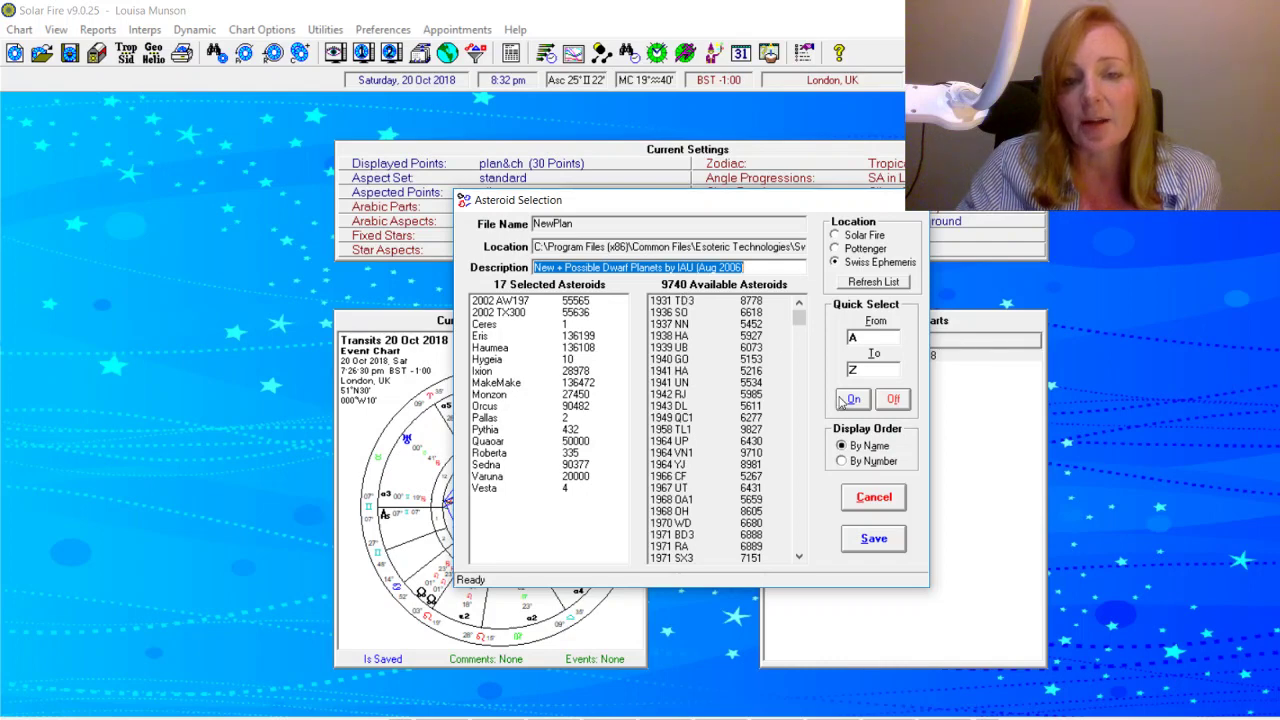
pyautogui.click(842, 462)
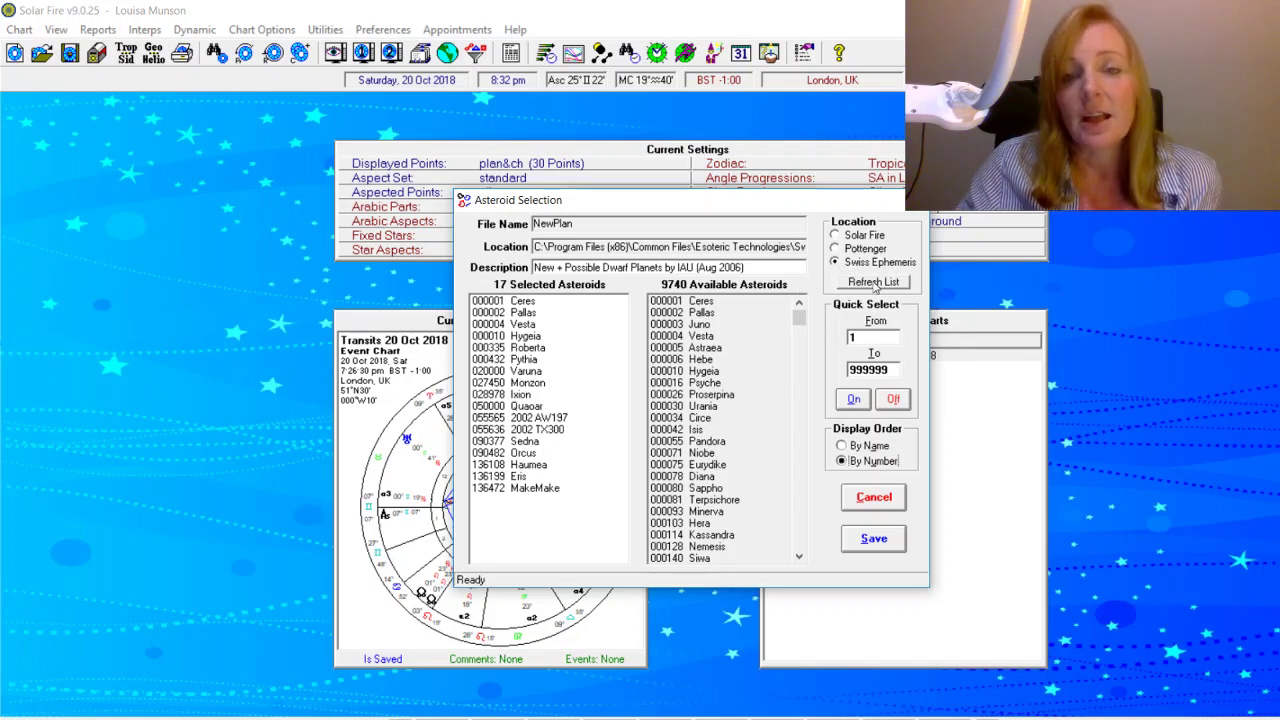
# - Refresh and confirm the Swiss Ephemeris list, raising available asteroids to 9741 with 000061 Danae
pyautogui.click(875, 283)
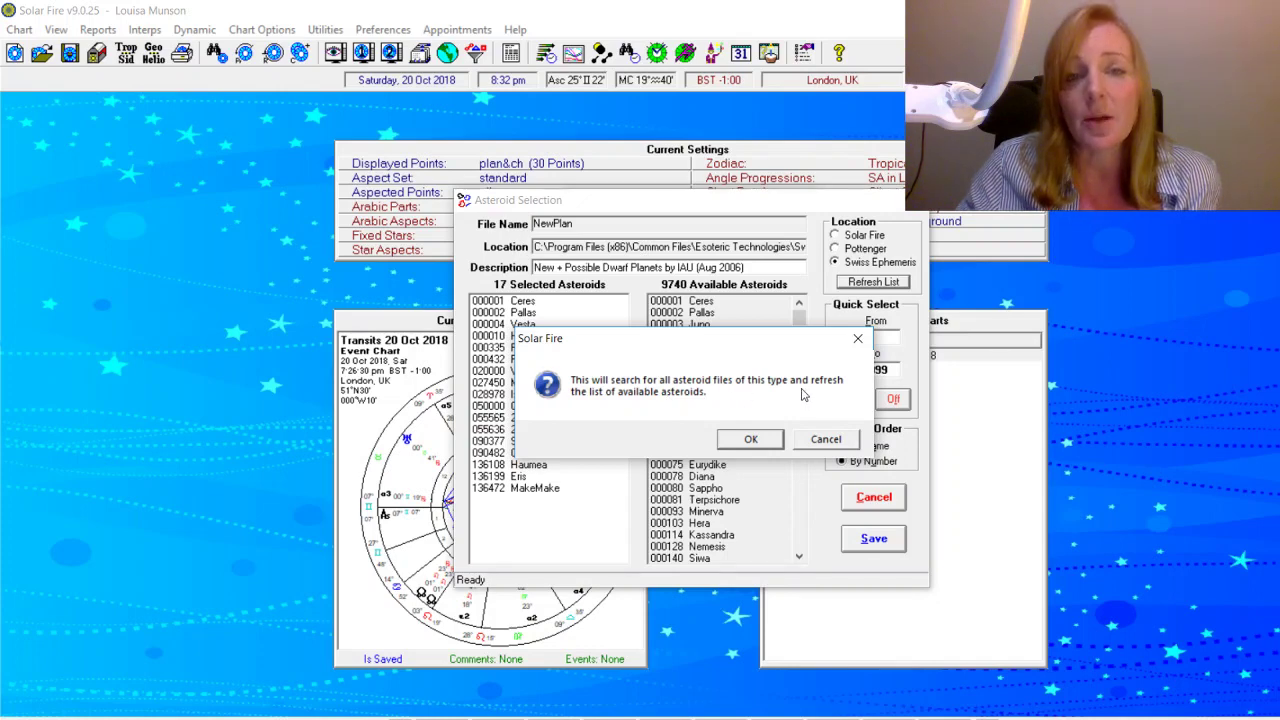
pyautogui.click(742, 439)
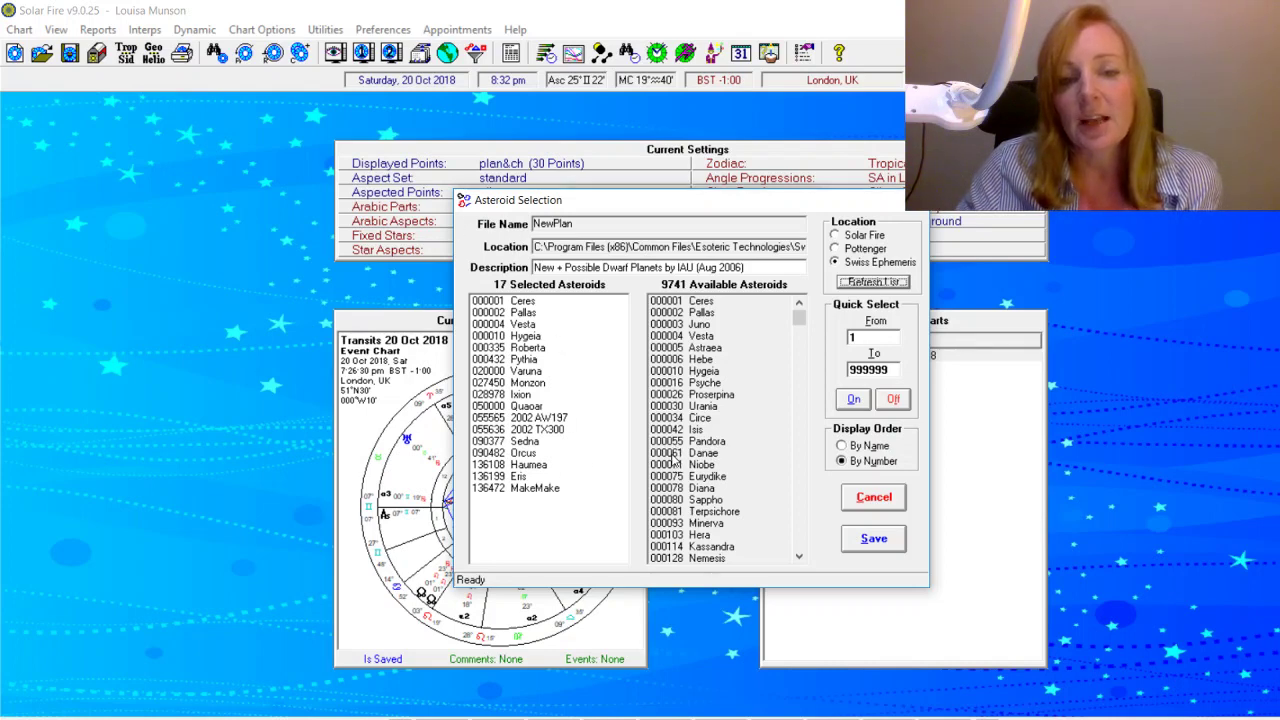
# - Add 000061 Danae to NewPlan's selected asteroids, making 18, and save the file
pyautogui.doubleClick(675, 455)
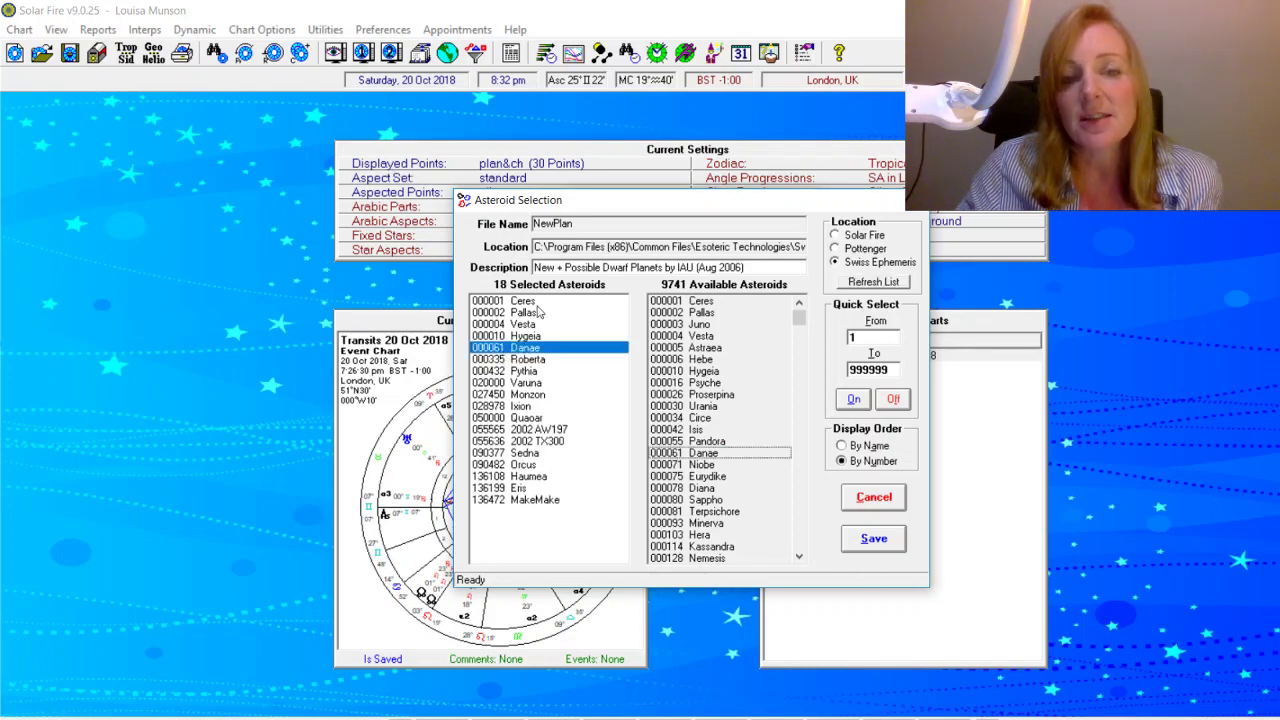
pyautogui.click(874, 540)
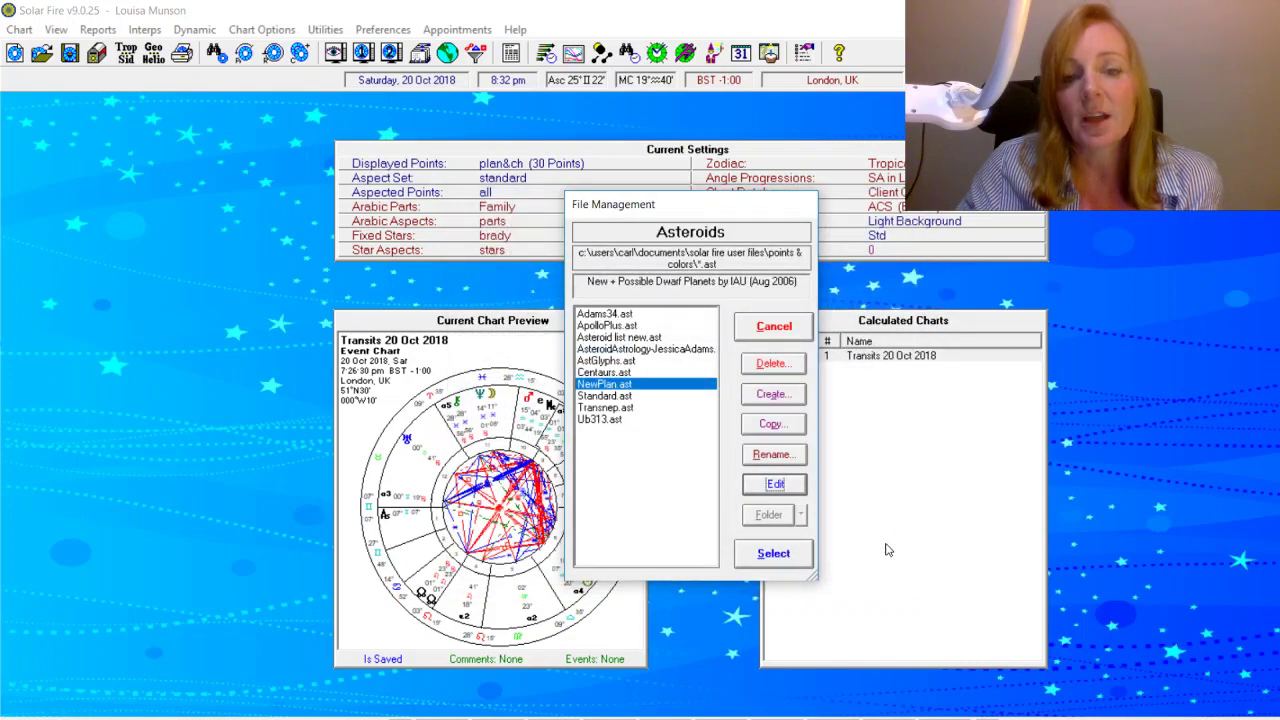